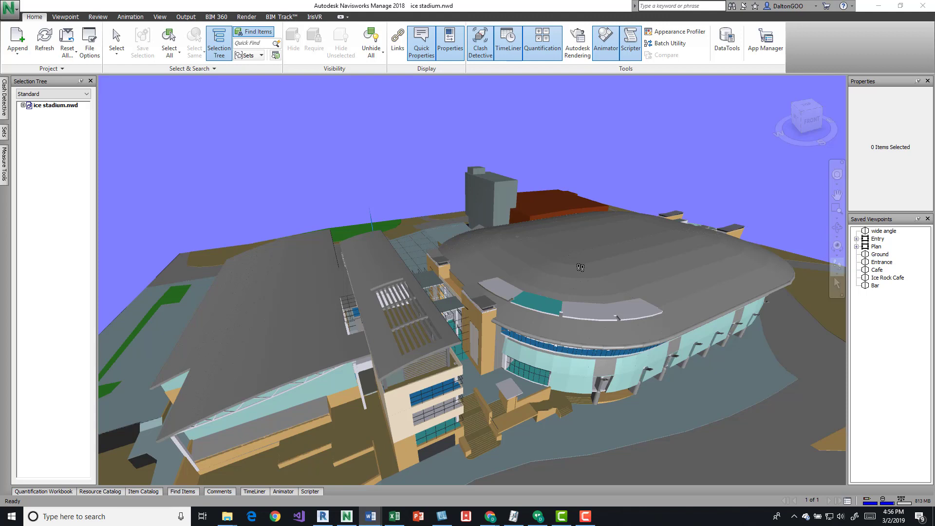
# Open the application menu and close it without choosing anything.
pyautogui.moveTo(580, 267)
pyautogui.click(4, 7)
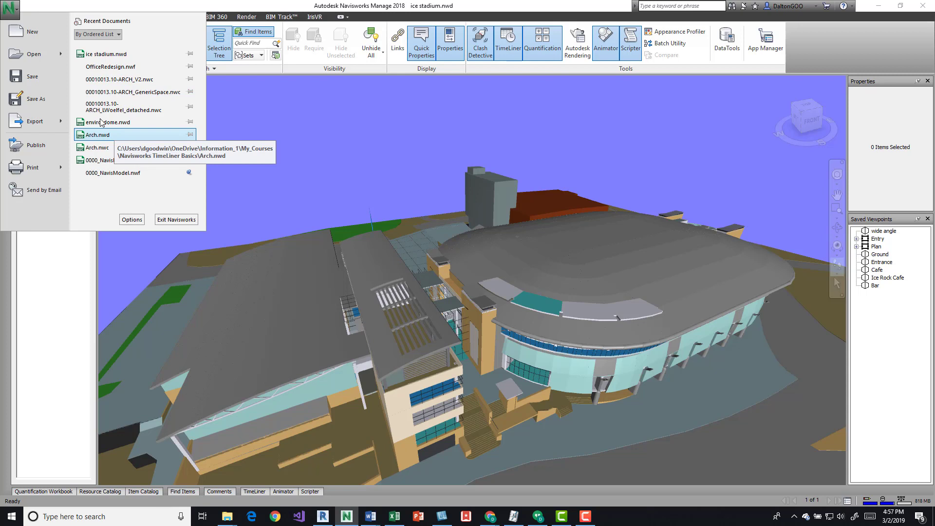
pyautogui.moveTo(40, 57)
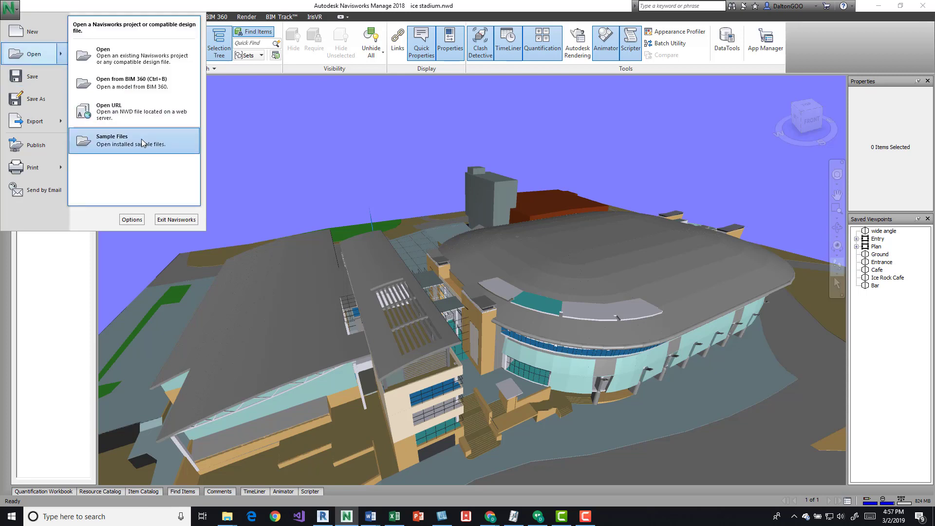
pyautogui.click(369, 172)
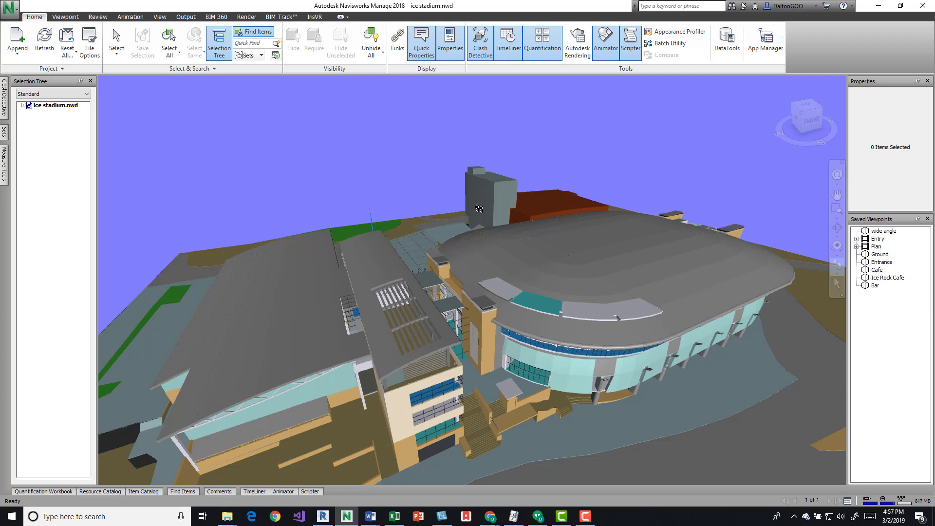
# On the View tab, open the Reference Views list in Navigation Aids.
pyautogui.moveTo(361, 229)
pyautogui.click(64, 17)
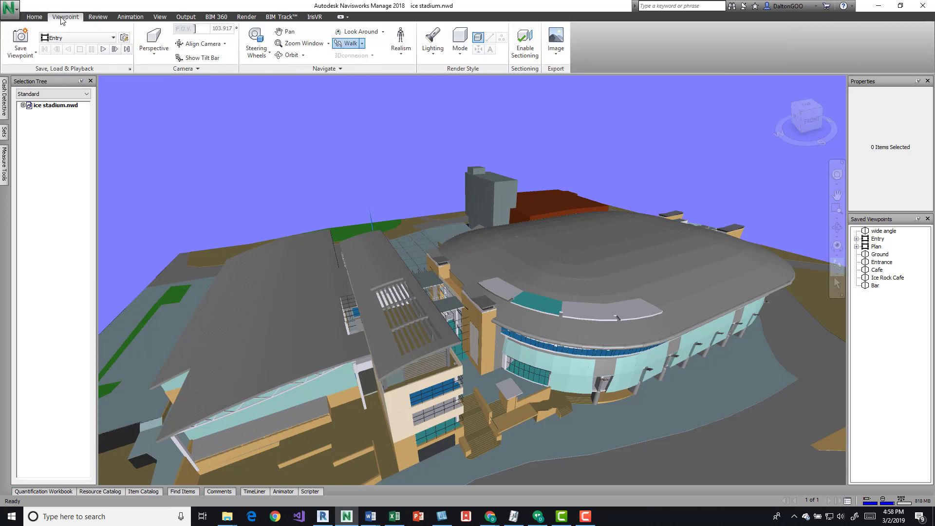
pyautogui.click(98, 19)
pyautogui.click(159, 18)
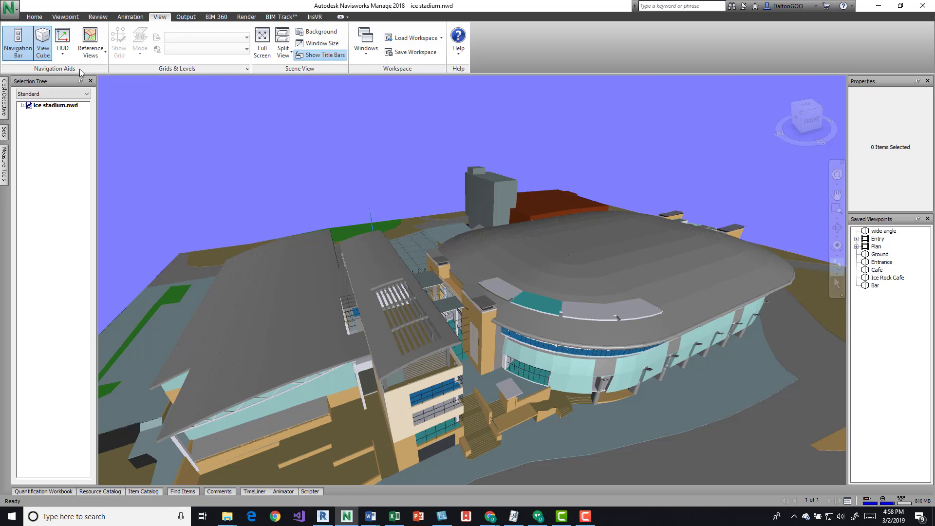
pyautogui.click(103, 50)
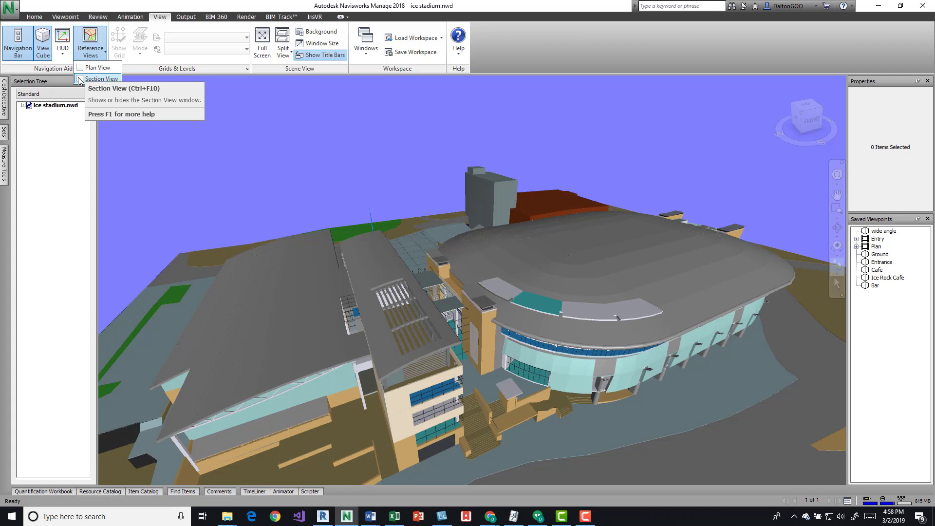
pyautogui.click(102, 41)
pyautogui.click(101, 43)
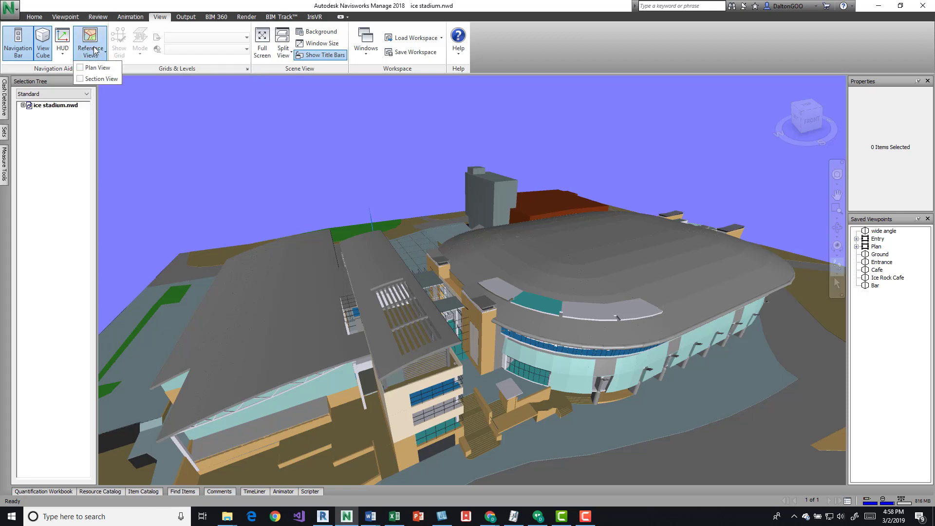
# Turn on Plan View, float and enlarge its pane, then auto-hide and re-pin it.
pyautogui.click(84, 69)
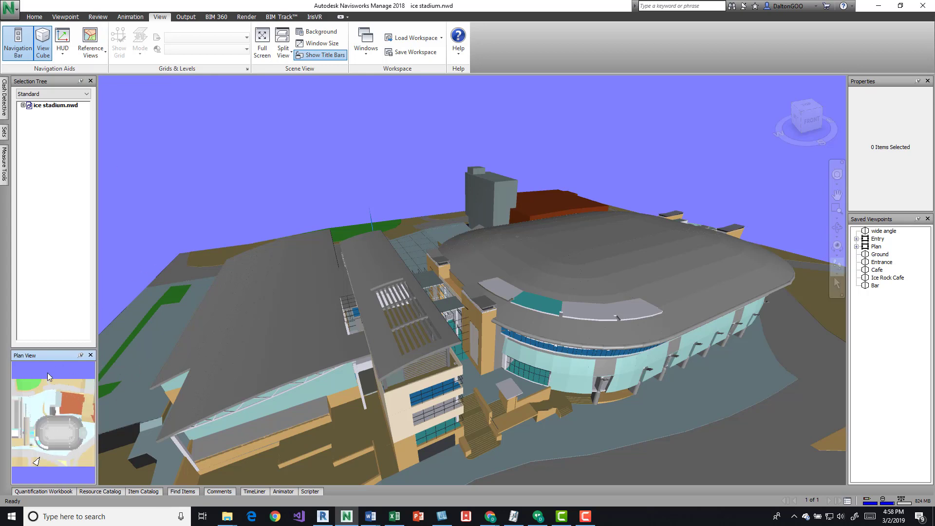
pyautogui.moveTo(34, 355); pyautogui.dragTo(197, 276)
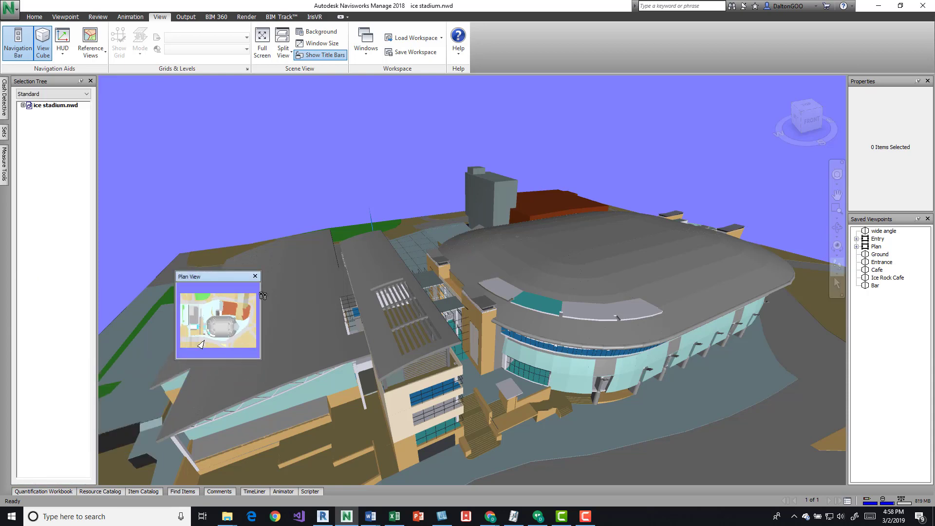
pyautogui.moveTo(262, 296); pyautogui.dragTo(547, 296)
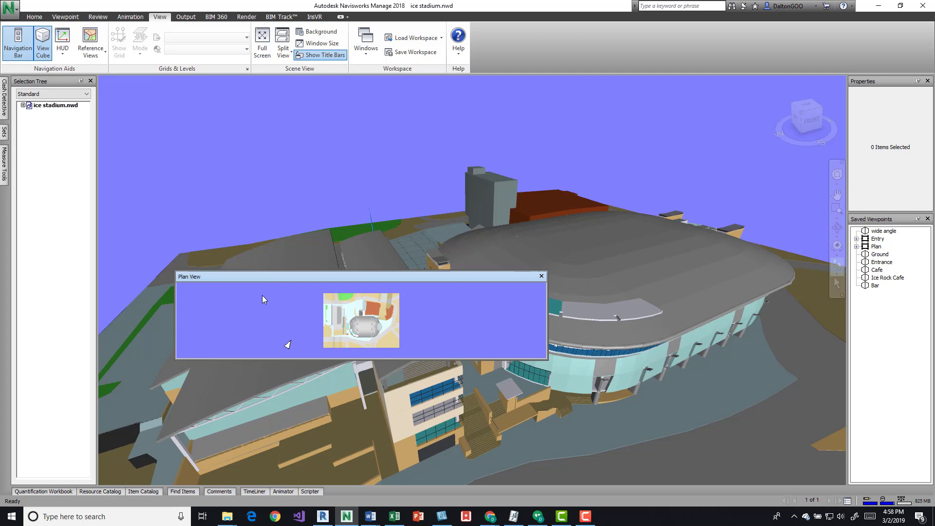
pyautogui.moveTo(298, 271); pyautogui.dragTo(471, 90)
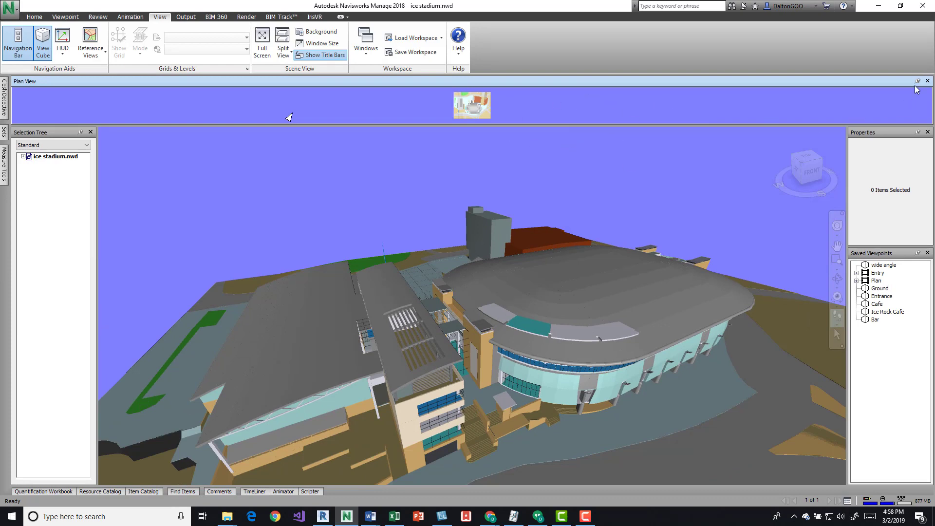
pyautogui.click(917, 81)
pyautogui.moveTo(36, 77)
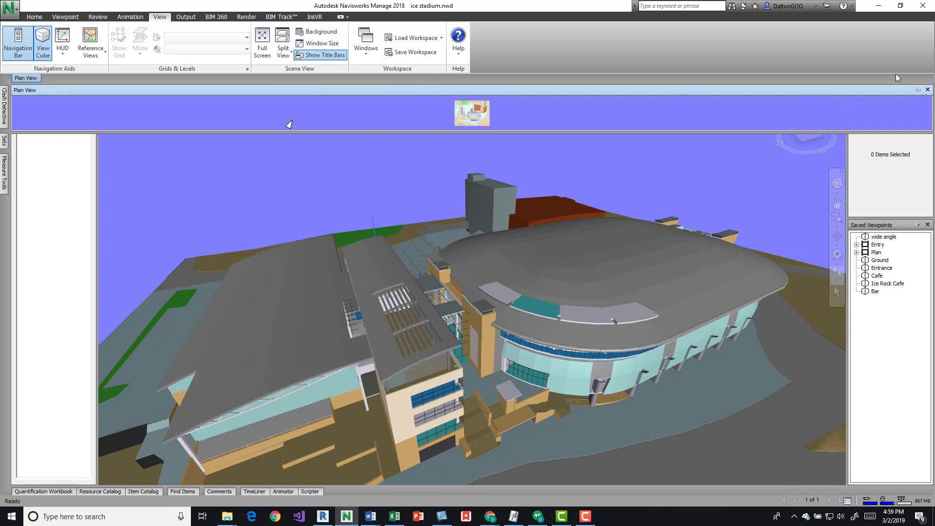
pyautogui.click(917, 89)
# Reopen Plan View, dock it below the Selection Tree, and widen the left panels.
pyautogui.moveTo(621, 81); pyautogui.dragTo(471, 268)
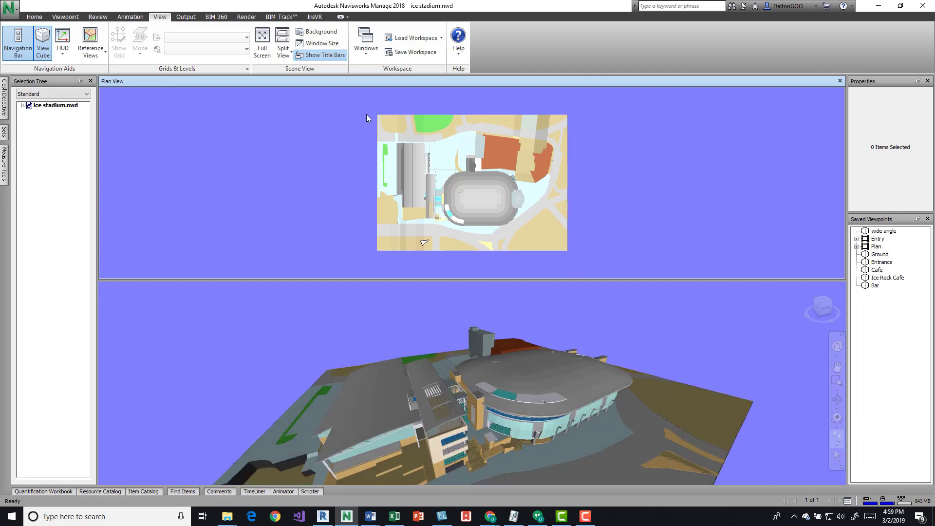
pyautogui.click(839, 80)
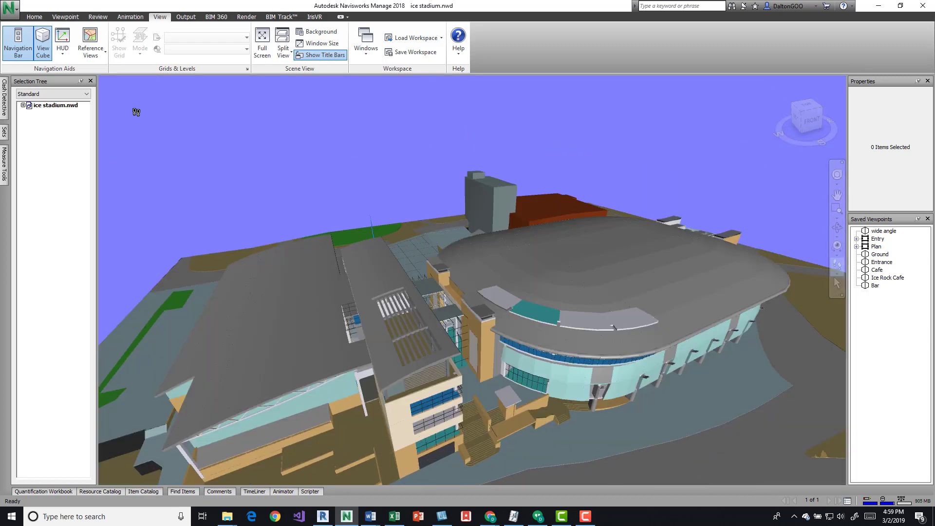
pyautogui.click(90, 42)
pyautogui.click(93, 72)
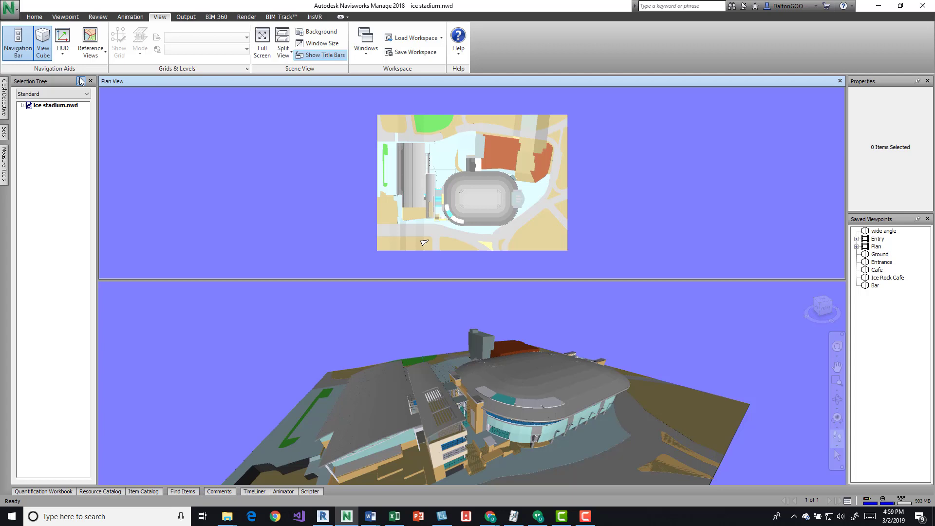
pyautogui.moveTo(587, 81); pyautogui.dragTo(54, 298)
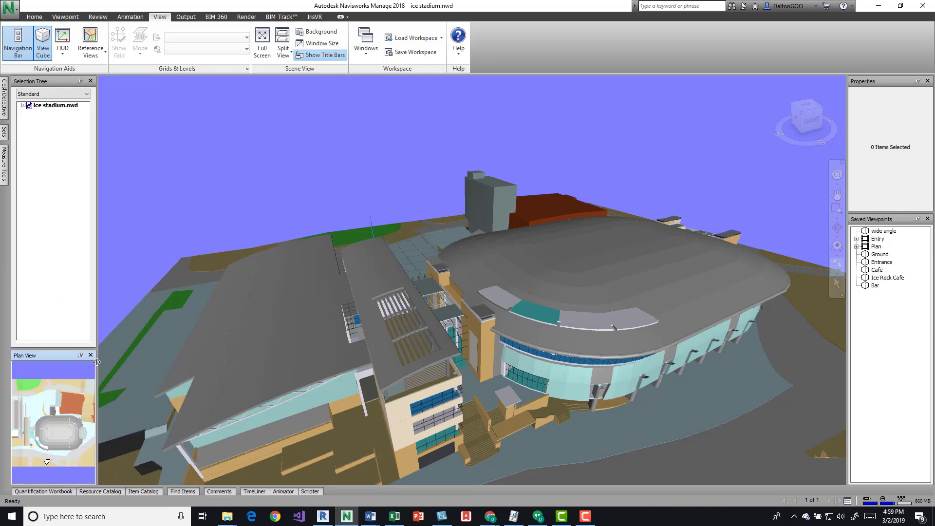
pyautogui.moveTo(97, 362); pyautogui.dragTo(181, 363)
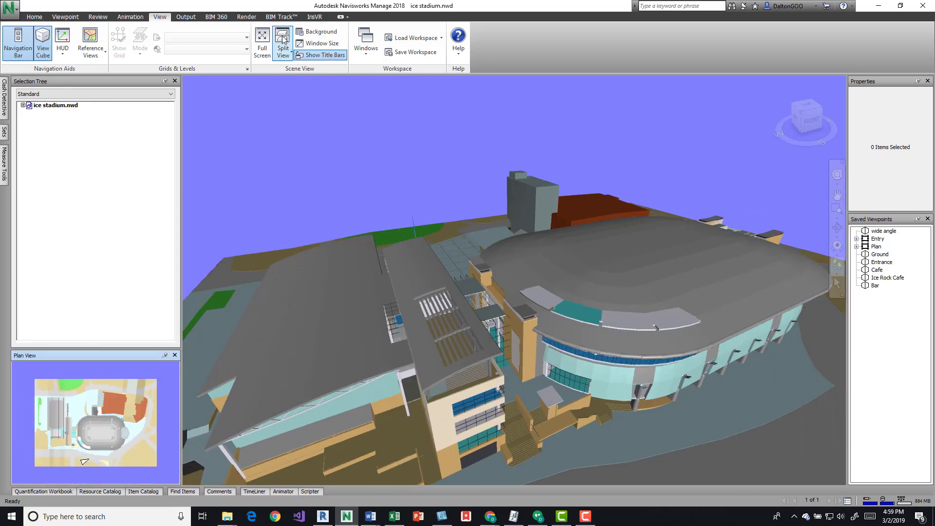
# Add the Section View pane and toggle its tab with Plan View, ending on Plan View.
pyautogui.click(90, 49)
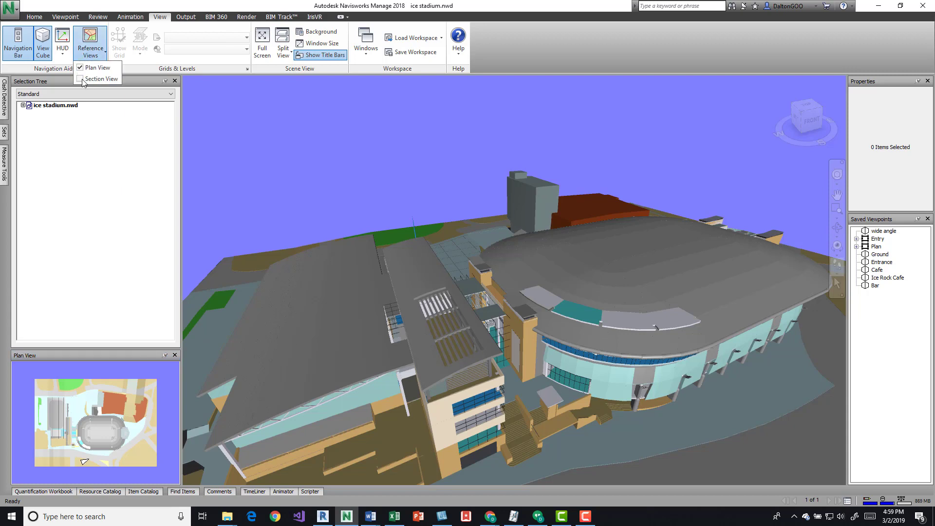
pyautogui.click(98, 78)
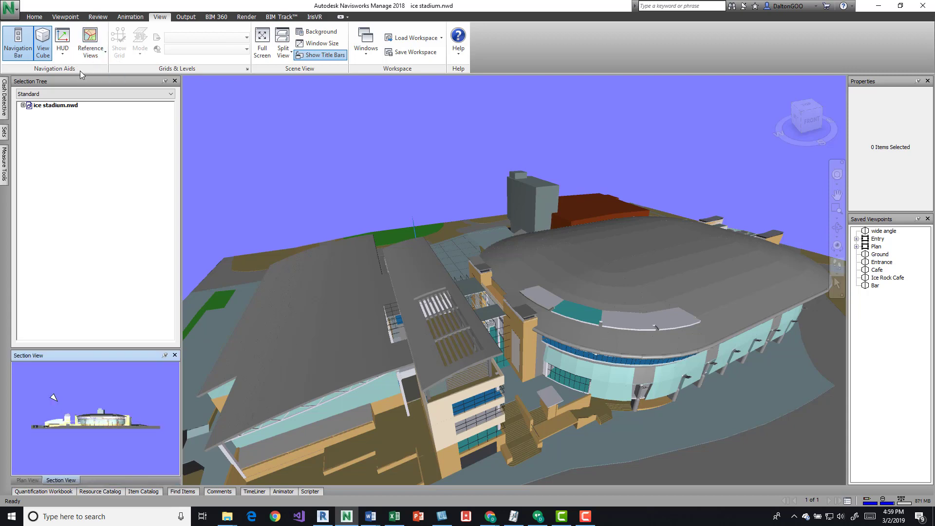
pyautogui.click(30, 480)
pyautogui.click(54, 481)
pyautogui.click(27, 480)
pyautogui.click(57, 481)
pyautogui.click(23, 481)
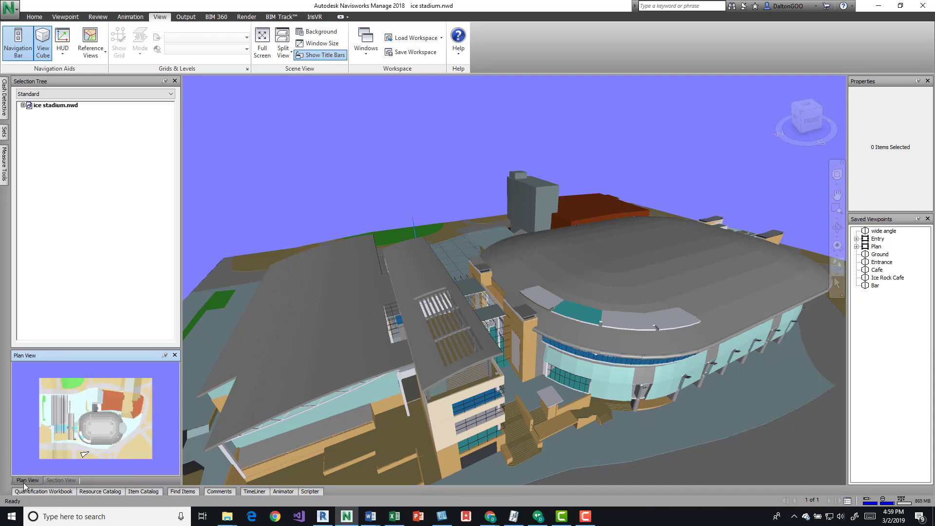
# Walk the camera past the glazed entry into the arena above the ice rink.
pyautogui.moveTo(438, 359)
pyautogui.mouseDown()
pyautogui.moveTo(477, 379)
pyautogui.moveTo(453, 232)
pyautogui.mouseUp()
pyautogui.moveTo(675, 356); pyautogui.dragTo(329, 369)
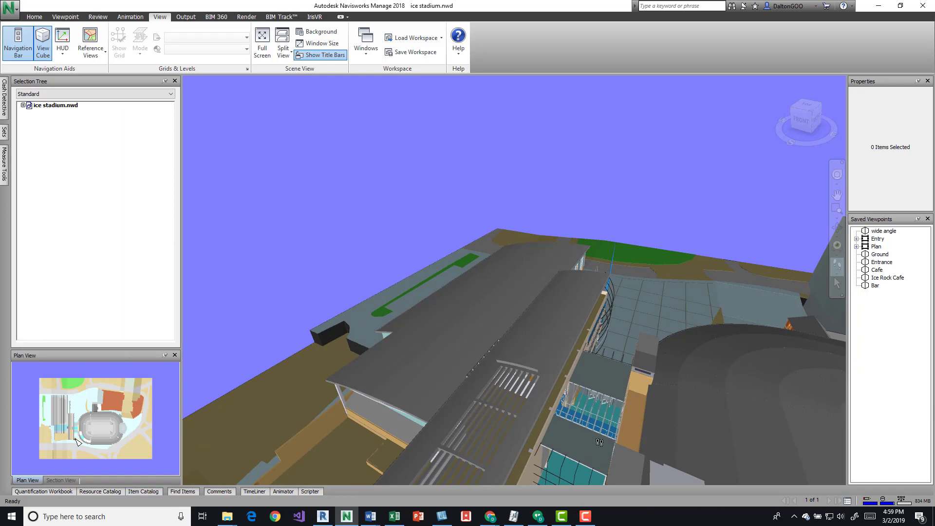
pyautogui.moveTo(595, 379); pyautogui.dragTo(724, 371)
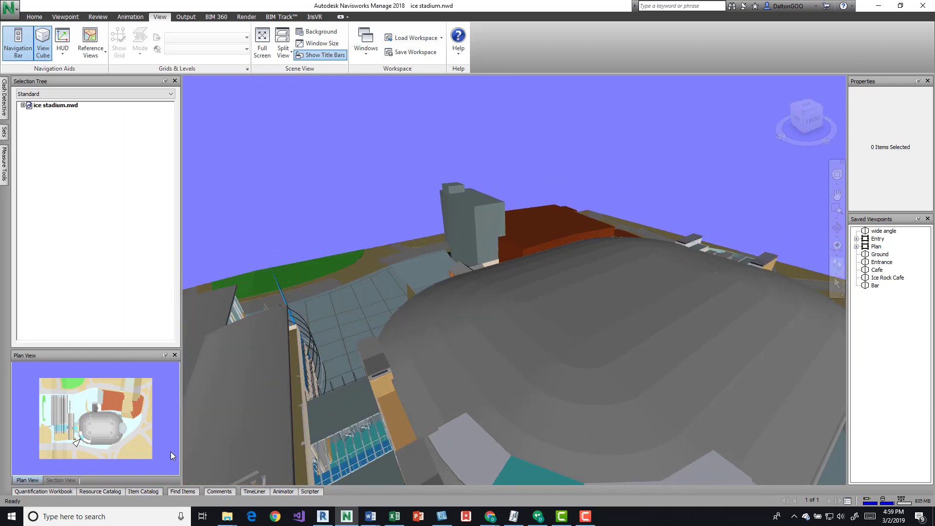
pyautogui.moveTo(666, 264)
pyautogui.mouseDown()
pyautogui.moveTo(649, 162)
pyautogui.moveTo(674, 138)
pyautogui.mouseUp()
pyautogui.moveTo(536, 195)
pyautogui.mouseDown()
pyautogui.moveTo(525, 380)
pyautogui.moveTo(480, 313)
pyautogui.moveTo(467, 326)
pyautogui.moveTo(660, 333)
pyautogui.moveTo(471, 305)
pyautogui.moveTo(465, 341)
pyautogui.mouseUp()
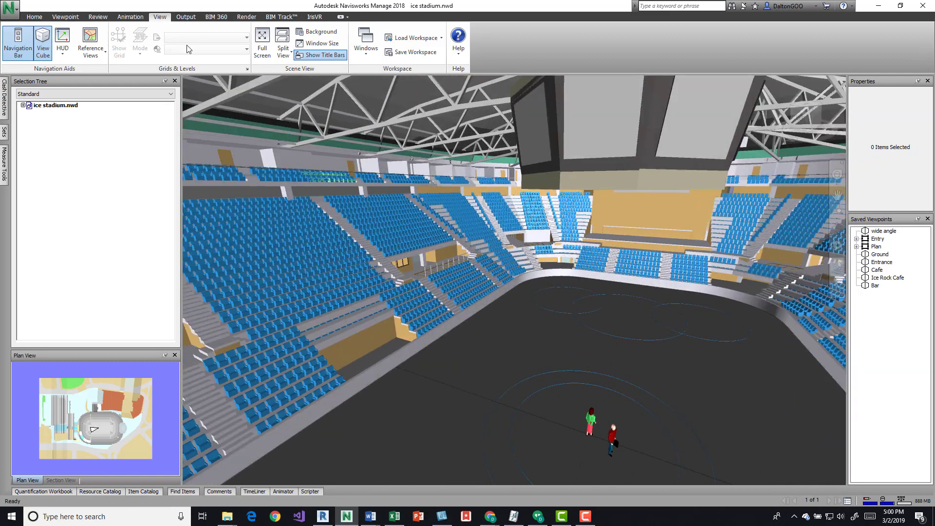
# Enable sectioning on the Viewpoint tab and walk back out of the arena.
pyautogui.click(61, 18)
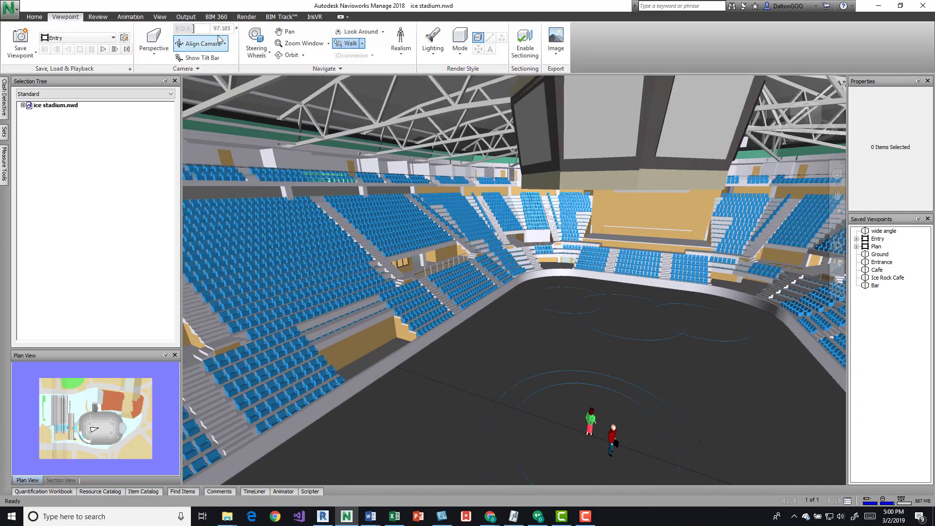
pyautogui.click(525, 41)
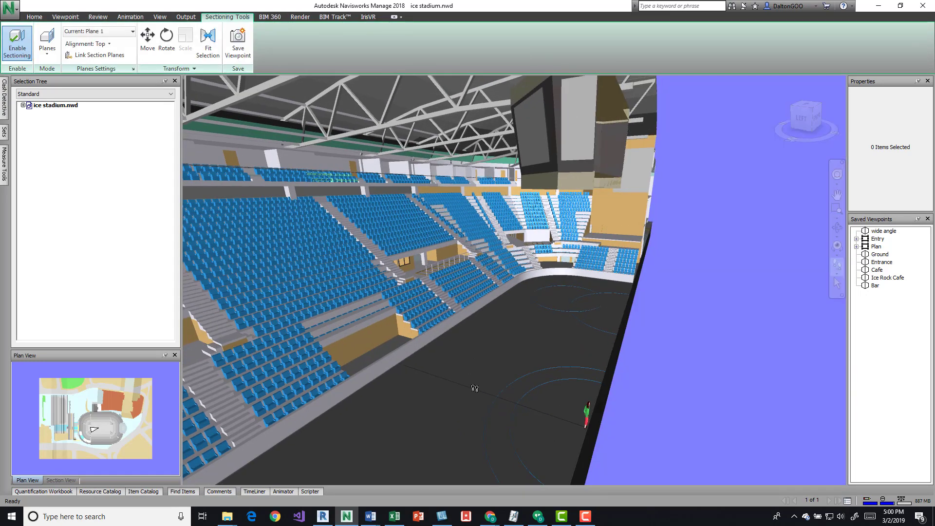
pyautogui.moveTo(475, 388); pyautogui.dragTo(481, 456)
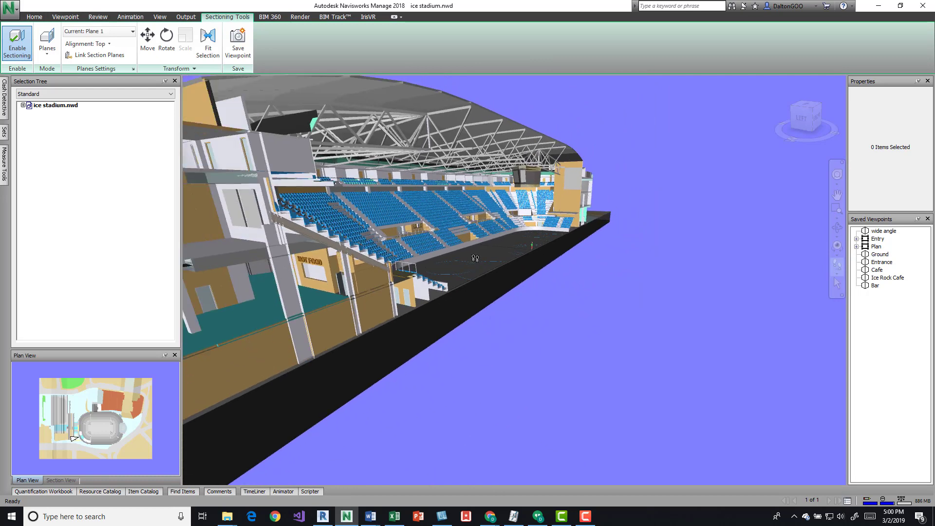
# Align Plane 1 to Top, lower the view, and turn on the Move gizmo.
pyautogui.click(98, 31)
pyautogui.click(98, 41)
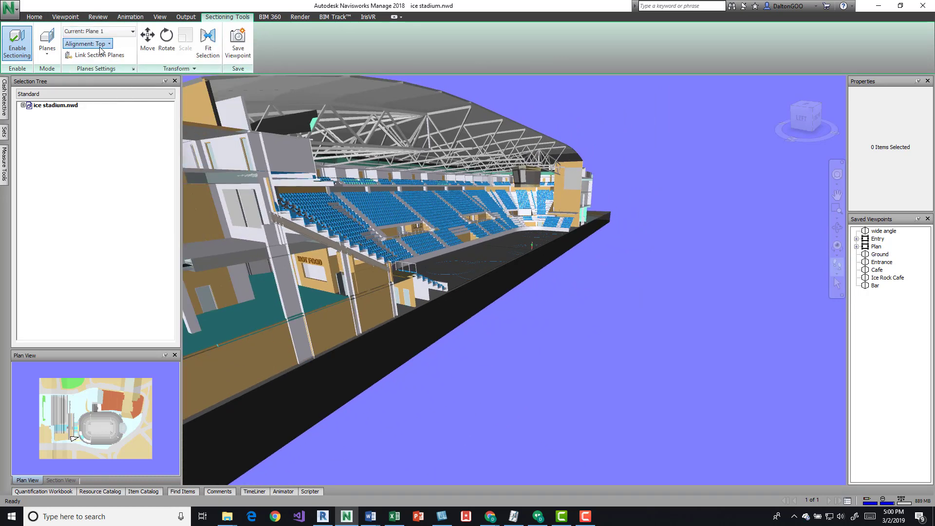
pyautogui.click(99, 44)
pyautogui.click(83, 61)
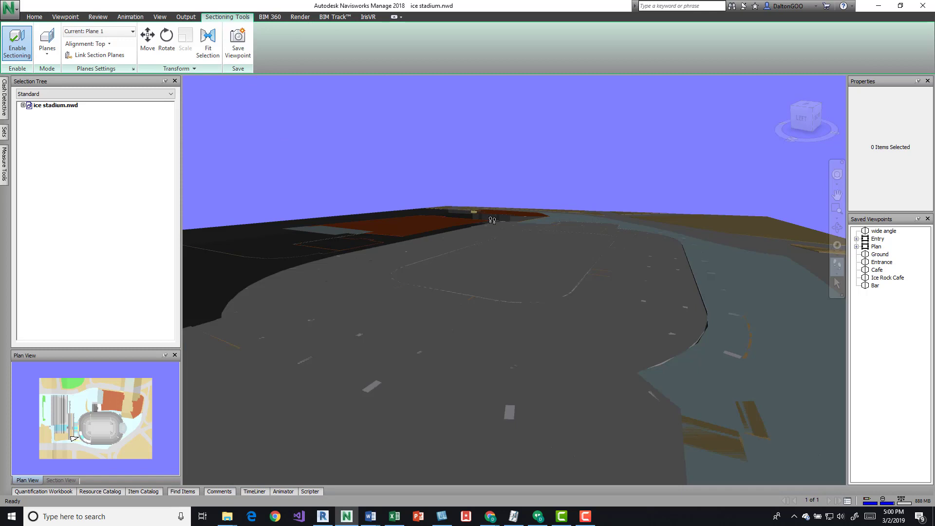
pyautogui.moveTo(492, 220); pyautogui.dragTo(500, 347)
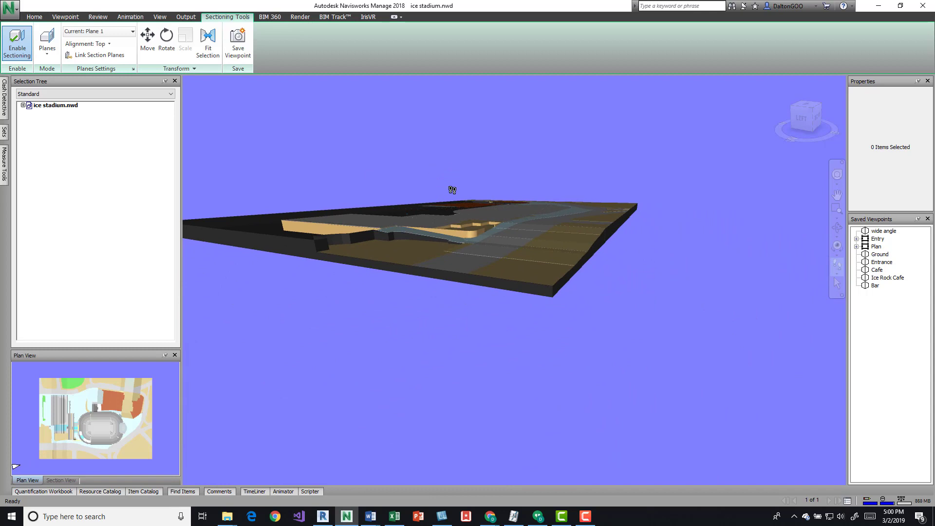
pyautogui.click(148, 39)
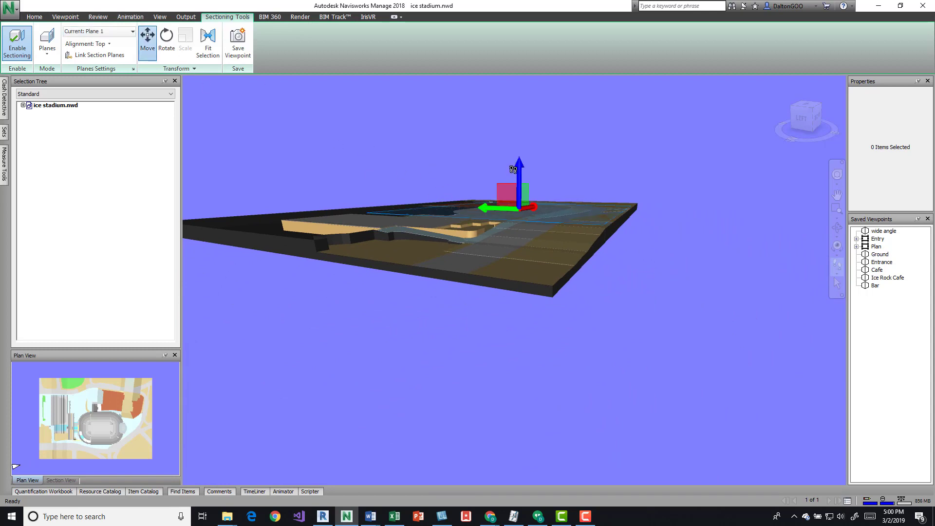
# Raise the section plane with the gizmo's up arrow and walk into the seating.
pyautogui.moveTo(520, 168); pyautogui.dragTo(520, 154)
pyautogui.moveTo(413, 325)
pyautogui.mouseDown()
pyautogui.moveTo(415, 140)
pyautogui.moveTo(267, 97)
pyautogui.moveTo(294, 79)
pyautogui.moveTo(537, 297)
pyautogui.moveTo(541, 327)
pyautogui.moveTo(440, 317)
pyautogui.moveTo(476, 295)
pyautogui.moveTo(379, 273)
pyautogui.moveTo(440, 287)
pyautogui.moveTo(306, 353)
pyautogui.moveTo(254, 341)
pyautogui.mouseUp()
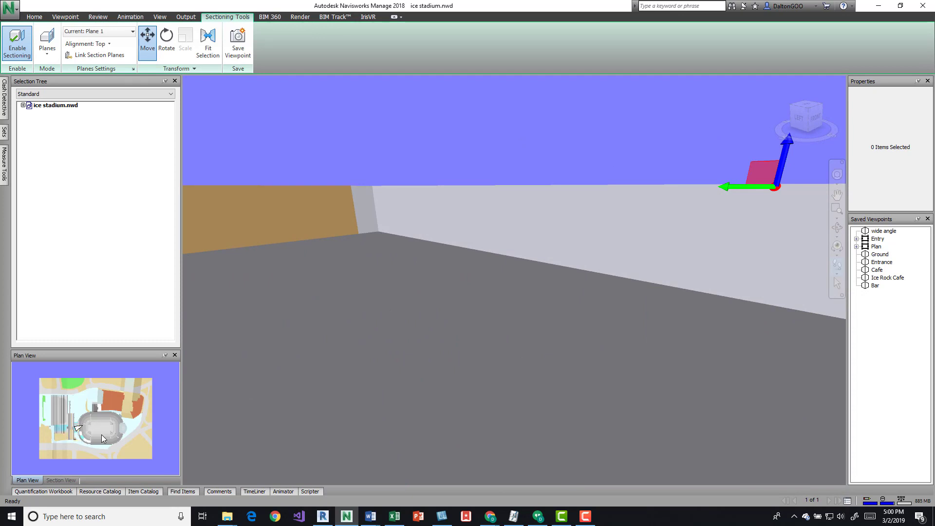
pyautogui.moveTo(461, 297)
pyautogui.mouseDown()
pyautogui.moveTo(472, 250)
pyautogui.moveTo(246, 282)
pyautogui.moveTo(379, 225)
pyautogui.moveTo(466, 372)
pyautogui.moveTo(451, 294)
pyautogui.moveTo(463, 173)
pyautogui.moveTo(463, 185)
pyautogui.mouseUp()
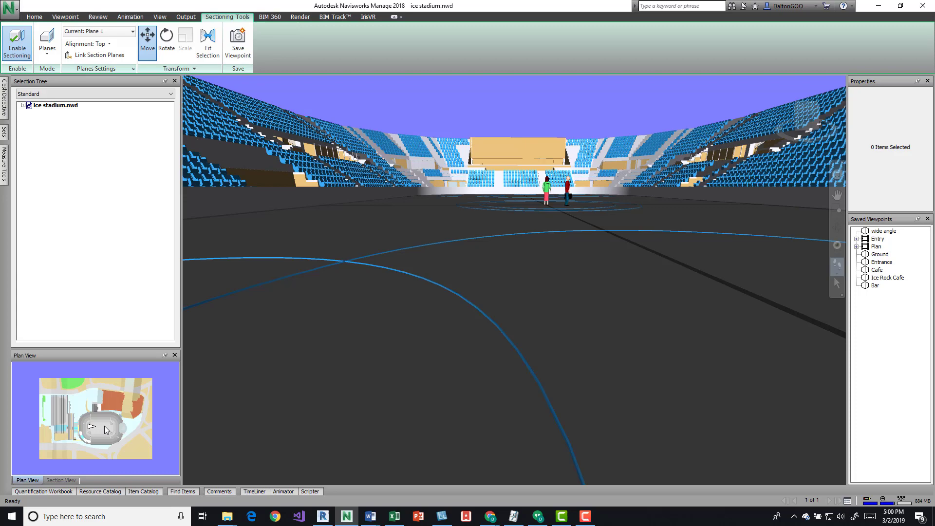
pyautogui.moveTo(91, 426)
pyautogui.mouseDown()
pyautogui.moveTo(109, 428)
pyautogui.moveTo(90, 432)
pyautogui.moveTo(79, 398)
pyautogui.moveTo(101, 428)
pyautogui.mouseUp()
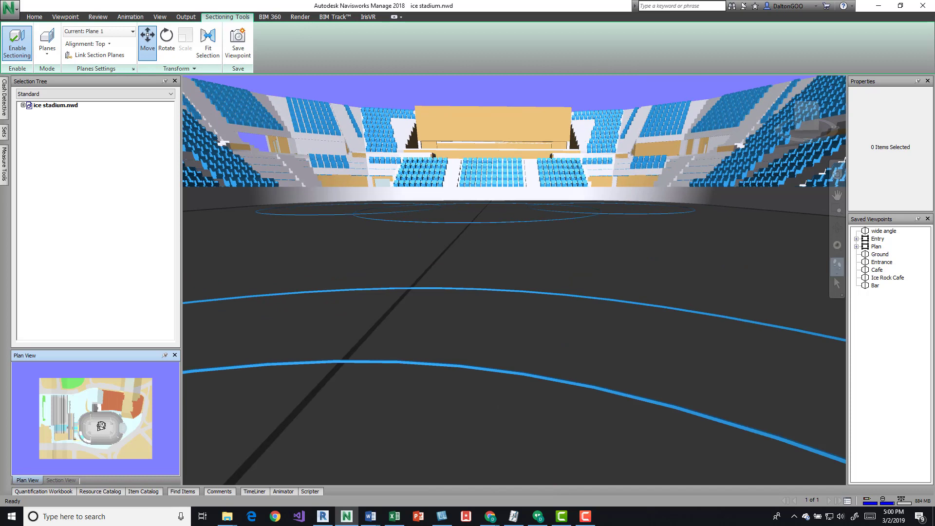
# Walk across the rink, switching the mini view between Section View and Plan View.
pyautogui.click(63, 480)
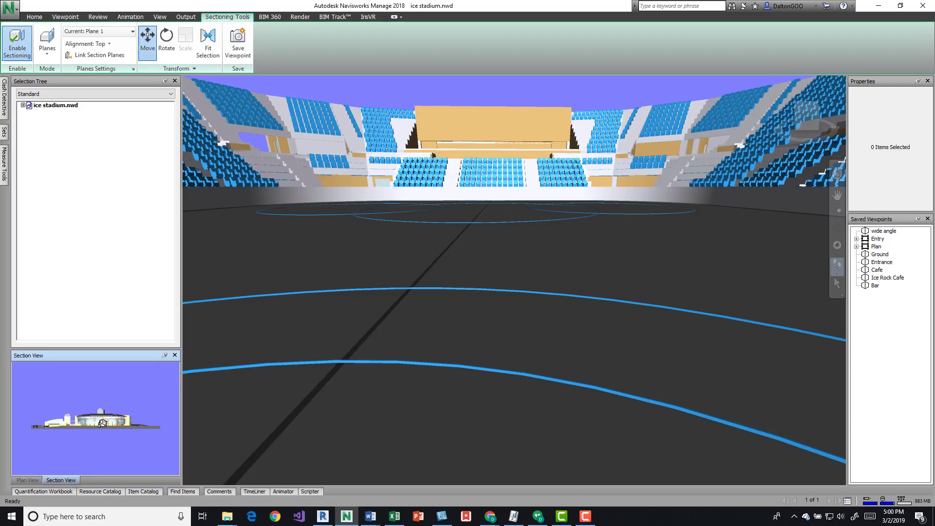
pyautogui.moveTo(101, 425)
pyautogui.mouseDown()
pyautogui.moveTo(93, 426)
pyautogui.moveTo(101, 419)
pyautogui.mouseUp()
pyautogui.click(29, 481)
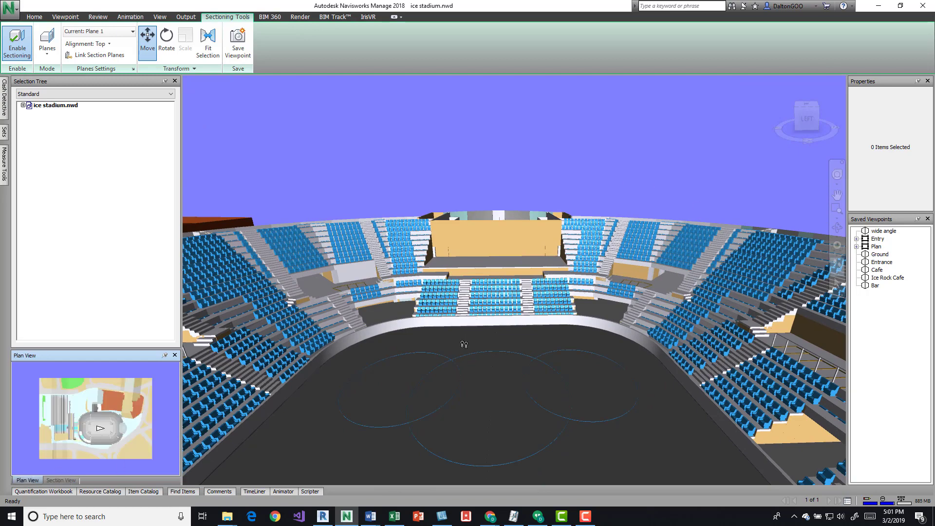
pyautogui.moveTo(453, 364); pyautogui.dragTo(371, 445)
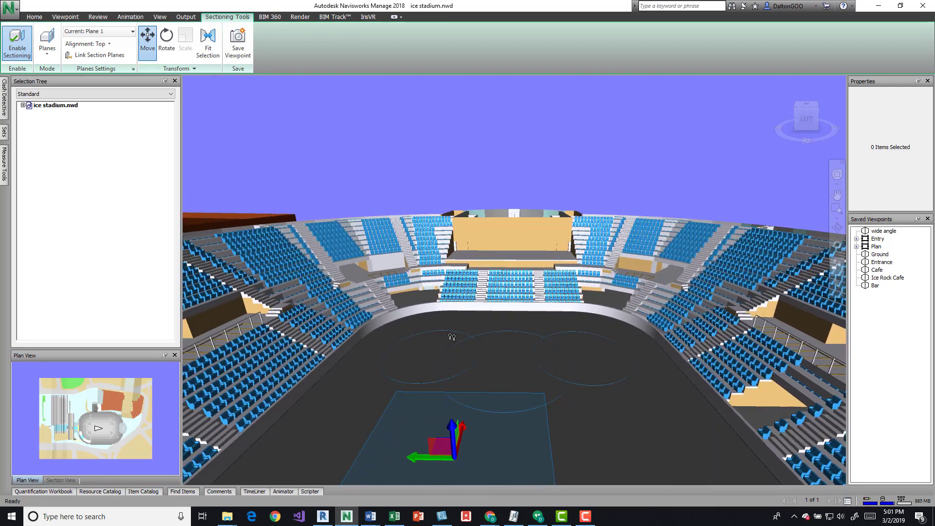
pyautogui.moveTo(452, 337); pyautogui.dragTo(595, 401)
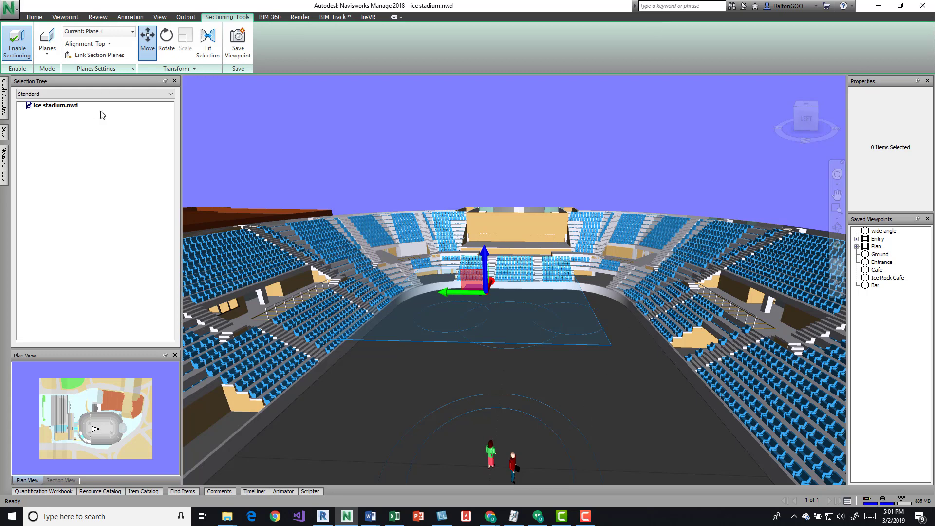
# Apply Split View > Split Horizontal from the View tab and activate the new View1 pane.
pyautogui.click(159, 17)
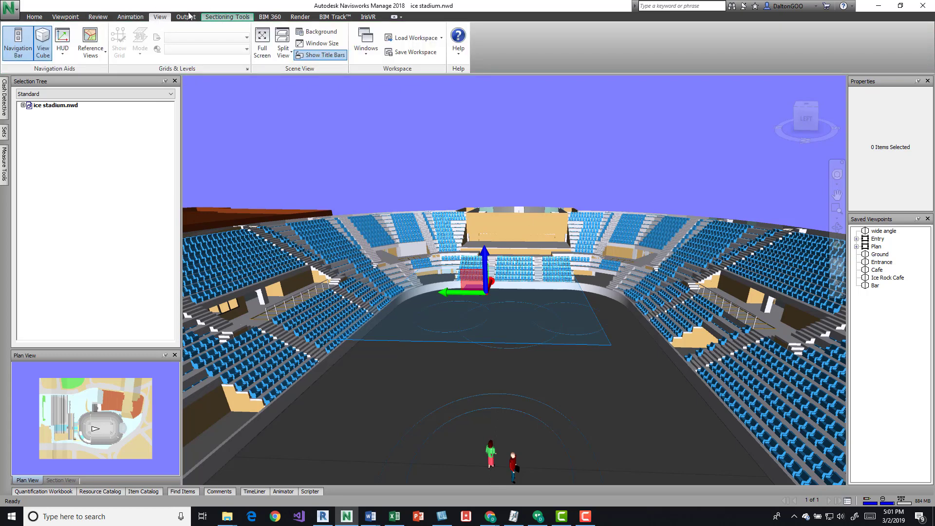
pyautogui.click(238, 17)
pyautogui.click(161, 17)
pyautogui.click(283, 51)
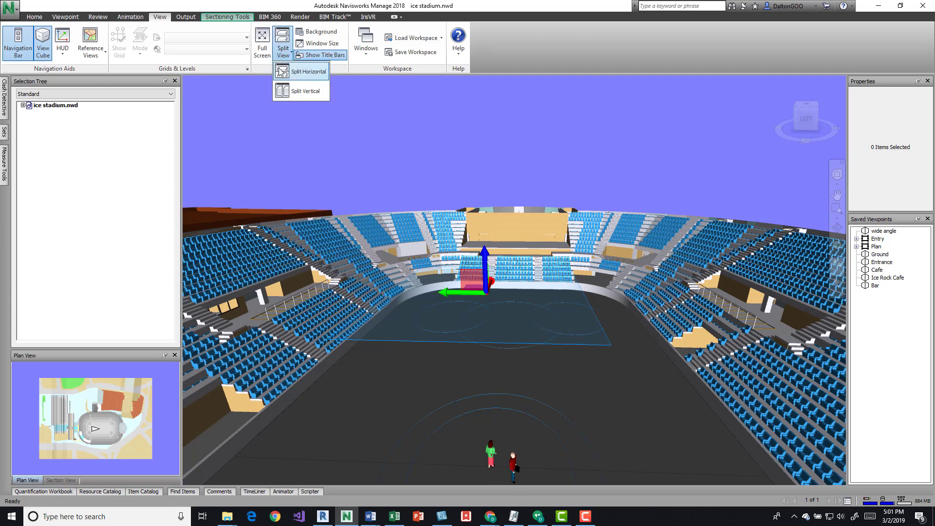
pyautogui.click(291, 72)
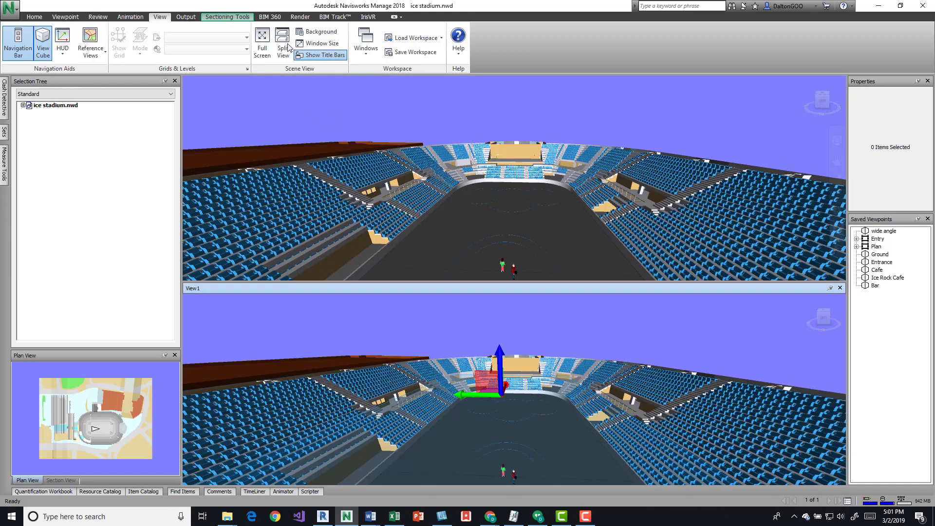
pyautogui.click(204, 302)
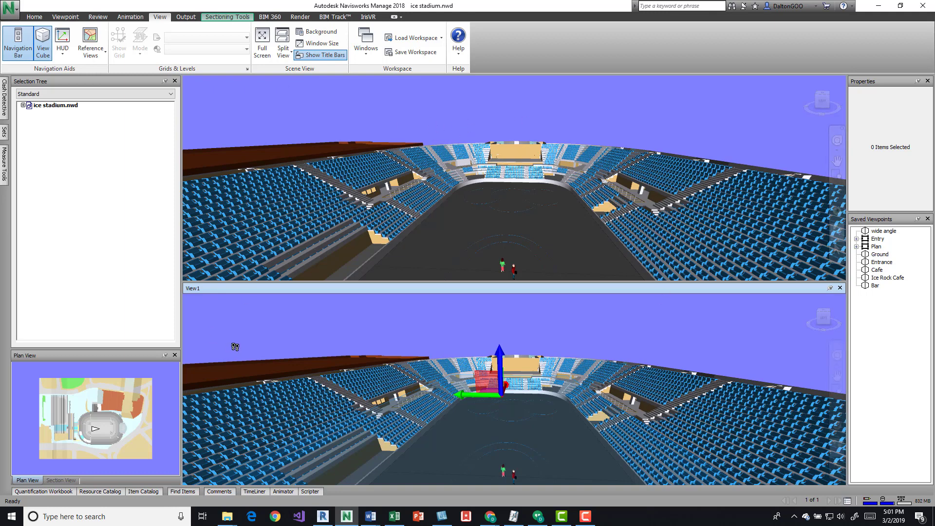
# Split View1 vertically, then split the right pane horizontally into View2 and View3.
pyautogui.click(288, 52)
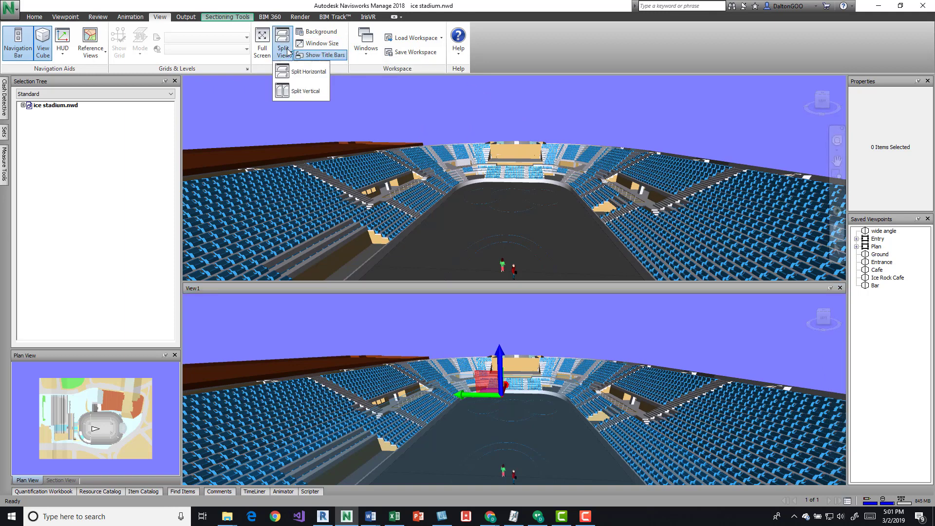
pyautogui.click(305, 91)
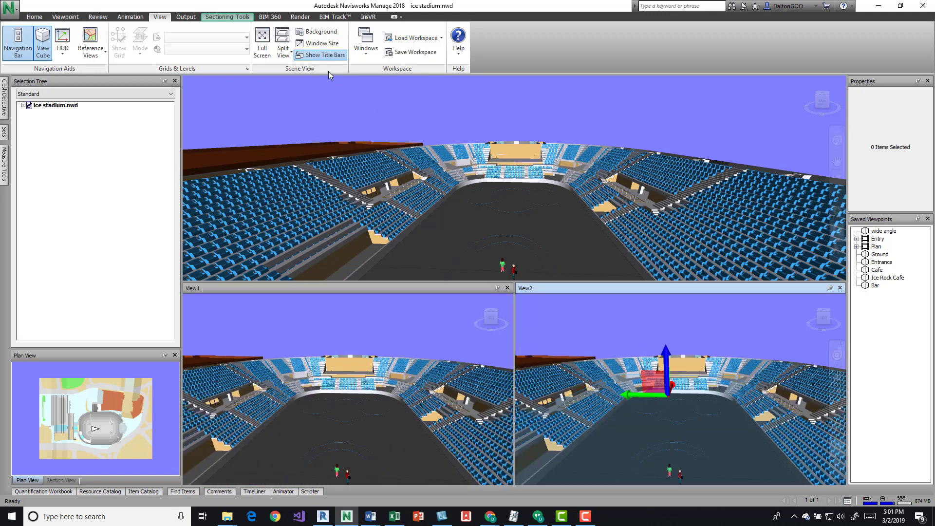
pyautogui.click(288, 51)
pyautogui.click(301, 72)
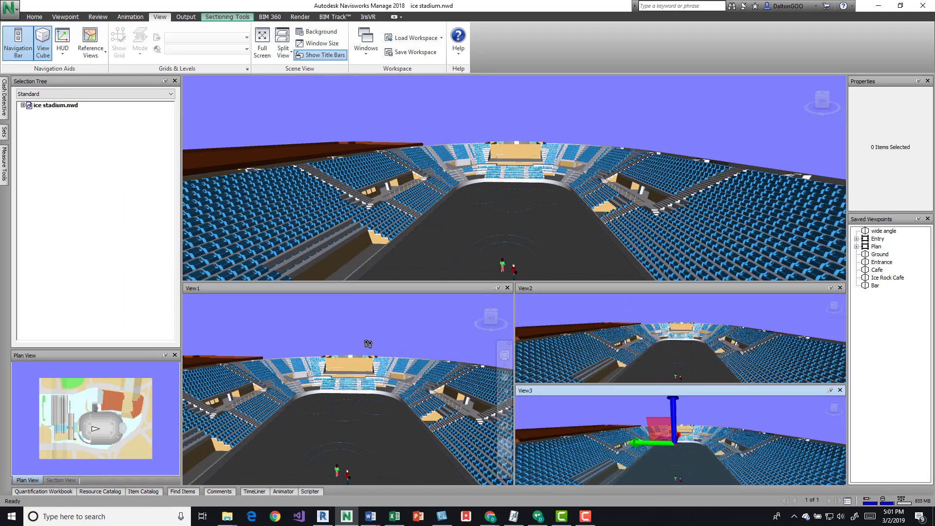
# Activate View1, View2 and View3 in turn, then close View2.
pyautogui.click(336, 317)
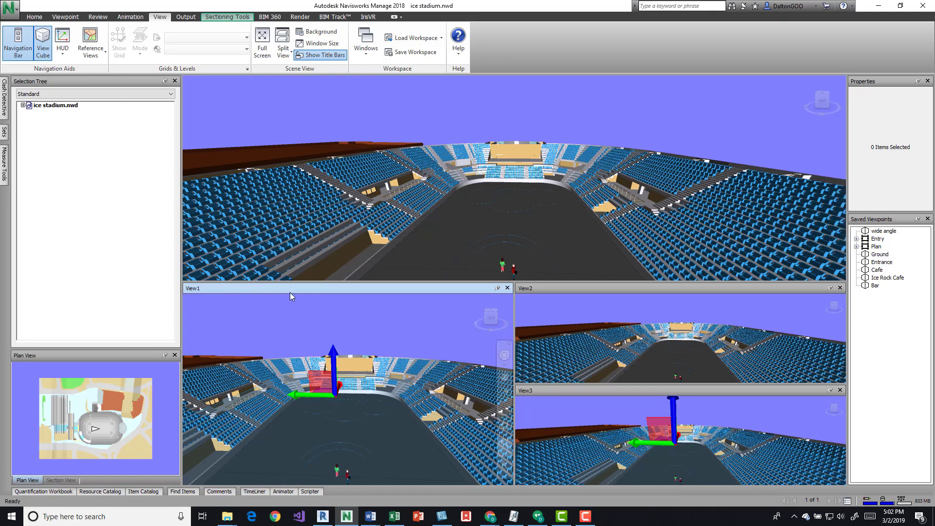
pyautogui.click(580, 334)
pyautogui.click(602, 434)
pyautogui.click(593, 340)
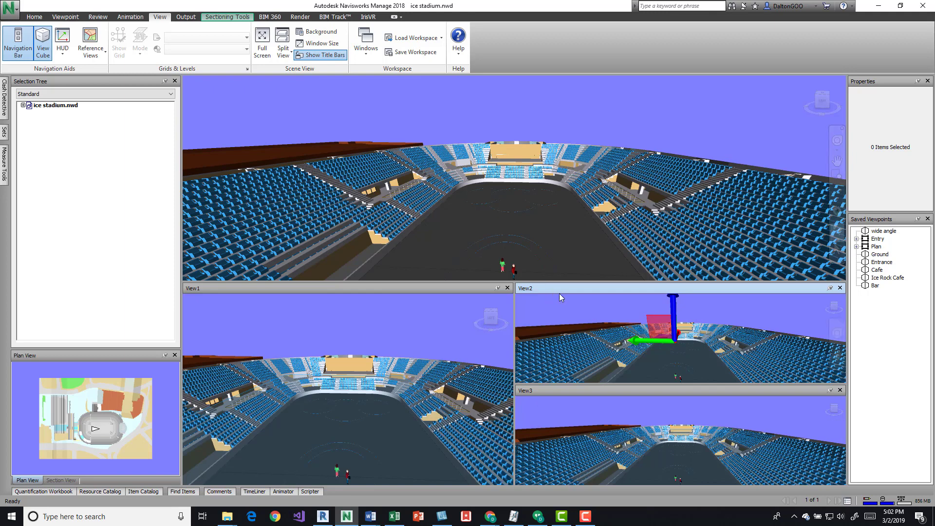
pyautogui.click(840, 288)
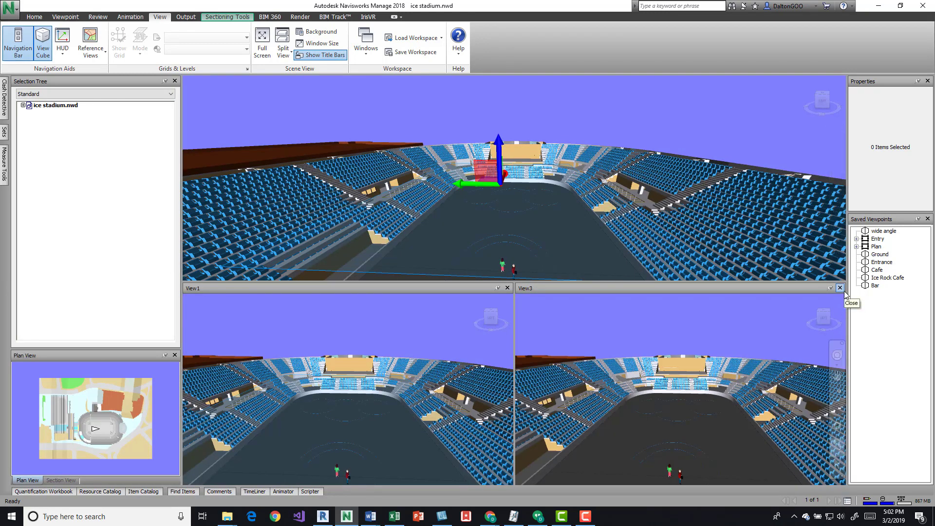
# Close View3, leaving the top view stacked above View1.
pyautogui.click(840, 288)
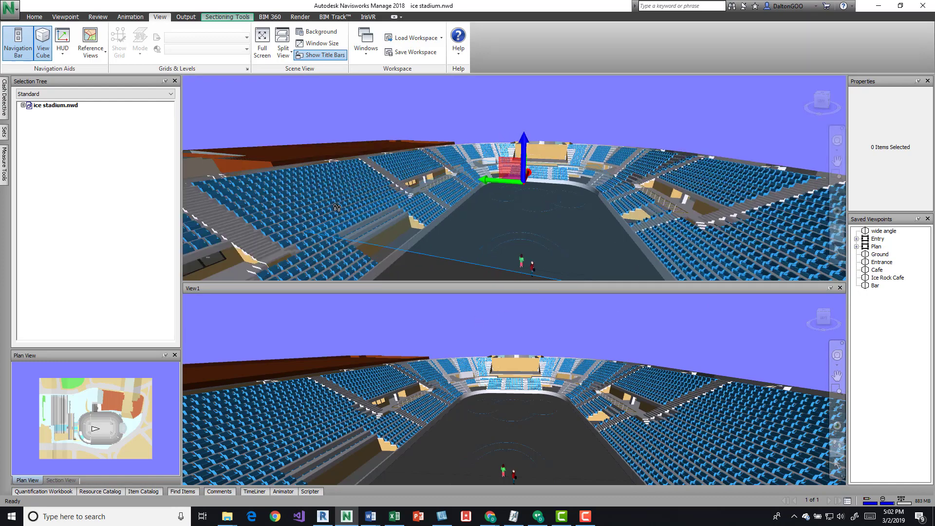
pyautogui.scroll(-5, 490, 137)
pyautogui.scroll(1, 490, 137)
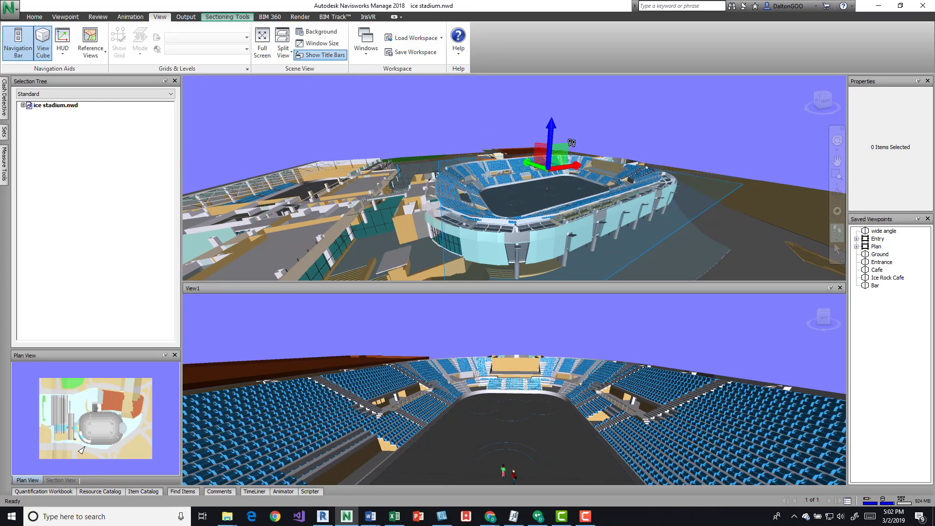
pyautogui.click(482, 389)
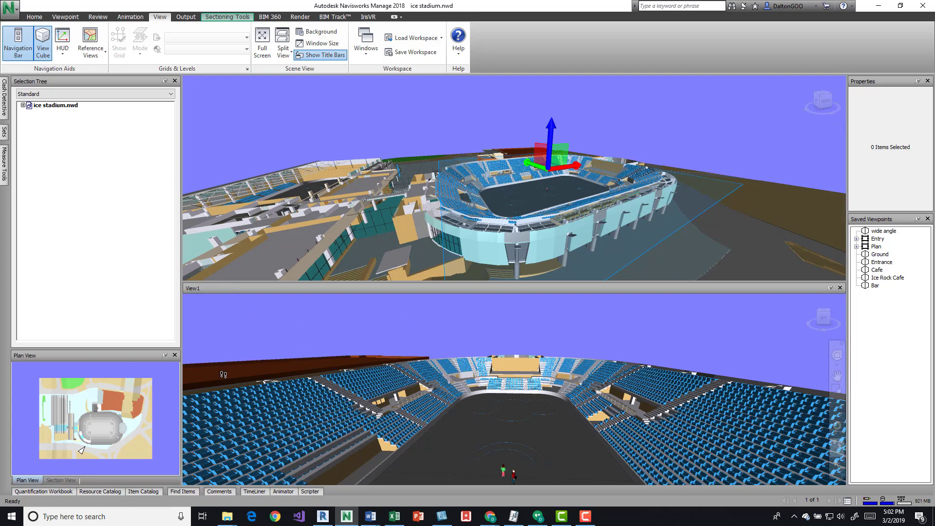
pyautogui.click(118, 120)
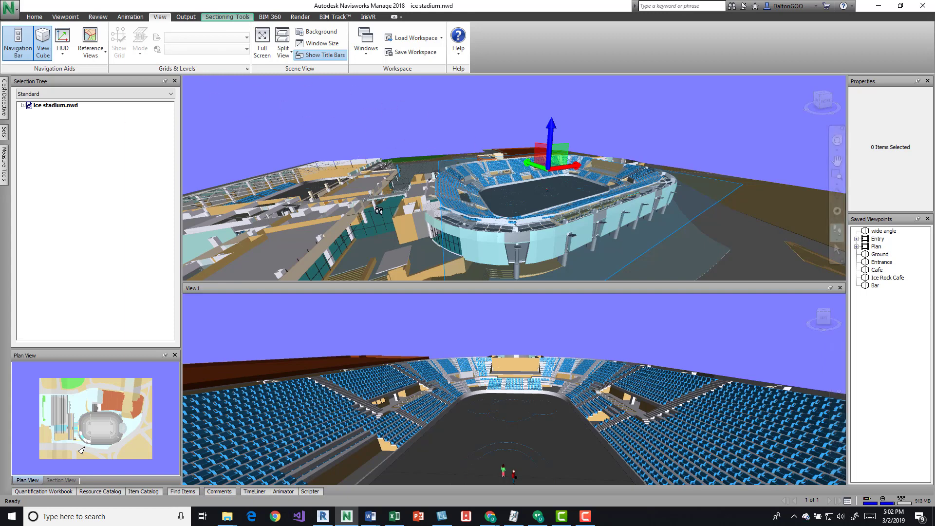
# Move the top view toward the bowl and orbit View1 outside to show the facade.
pyautogui.moveTo(458, 263); pyautogui.dragTo(511, 272)
pyautogui.moveTo(497, 358); pyautogui.dragTo(412, 380)
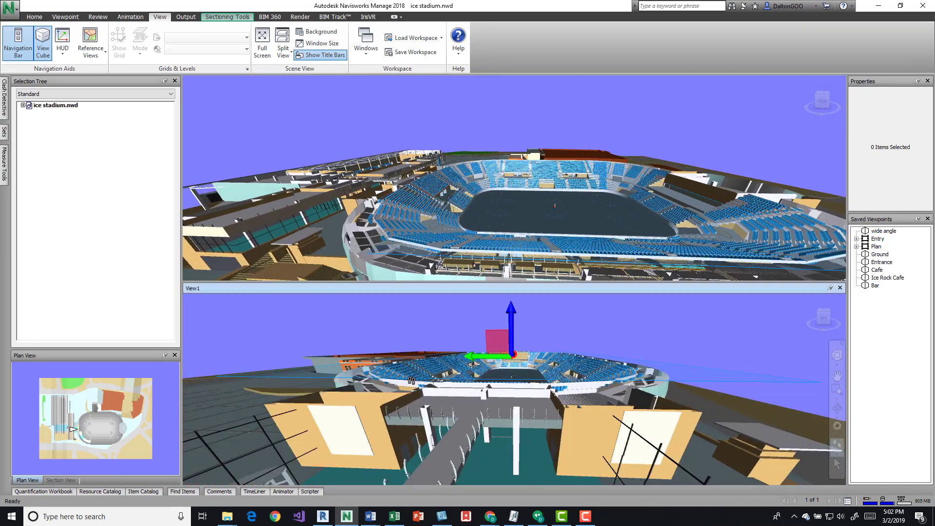
pyautogui.moveTo(537, 383); pyautogui.dragTo(546, 331)
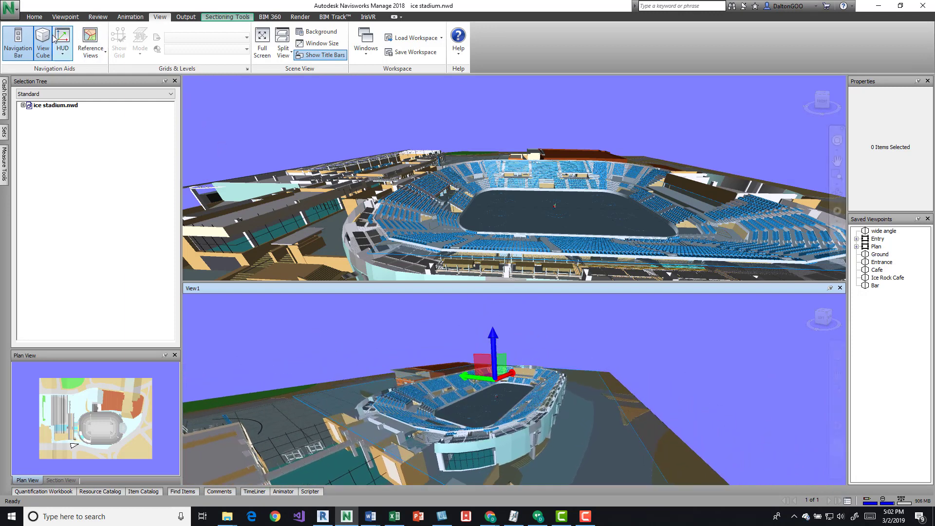
# Browse the Home, Viewpoint, Review and Animation tabs, returning to Viewpoint.
pyautogui.click(34, 17)
pyautogui.click(66, 17)
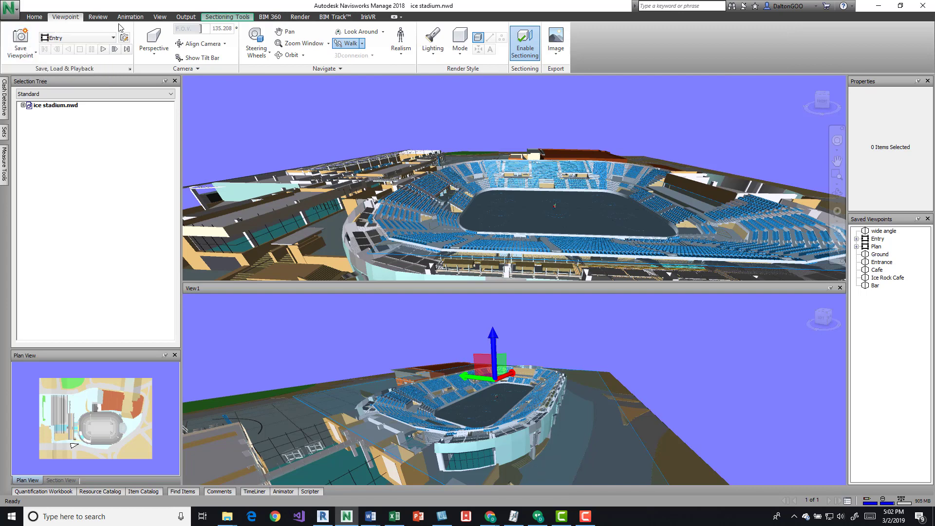
pyautogui.click(98, 17)
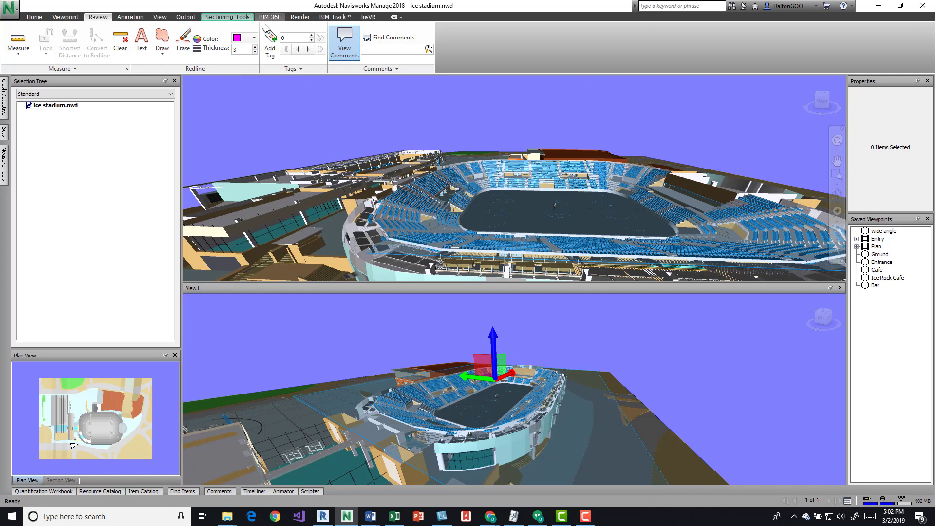
pyautogui.click(130, 17)
pyautogui.click(55, 18)
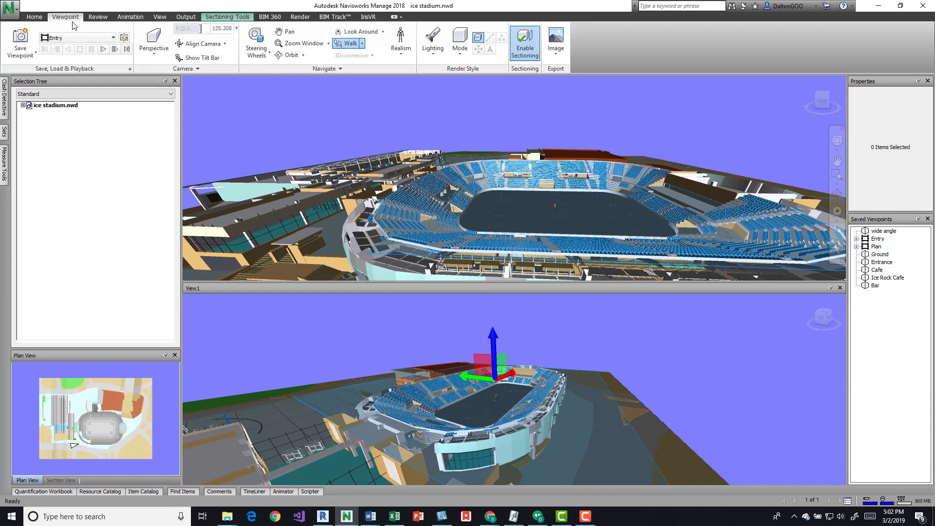
# Walk View1 toward the entrance roof and pull the upper view back to a low side angle.
pyautogui.click(469, 342)
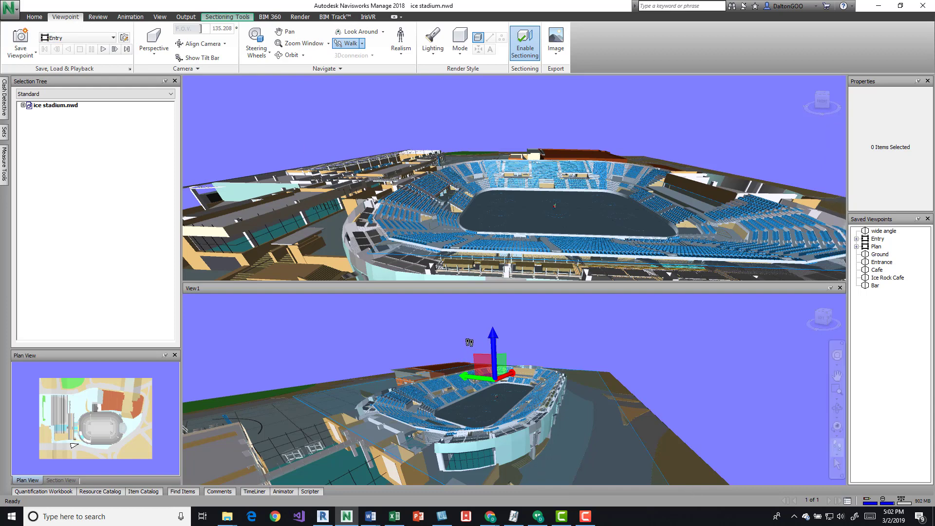
pyautogui.moveTo(491, 346); pyautogui.dragTo(381, 276)
pyautogui.click(498, 155)
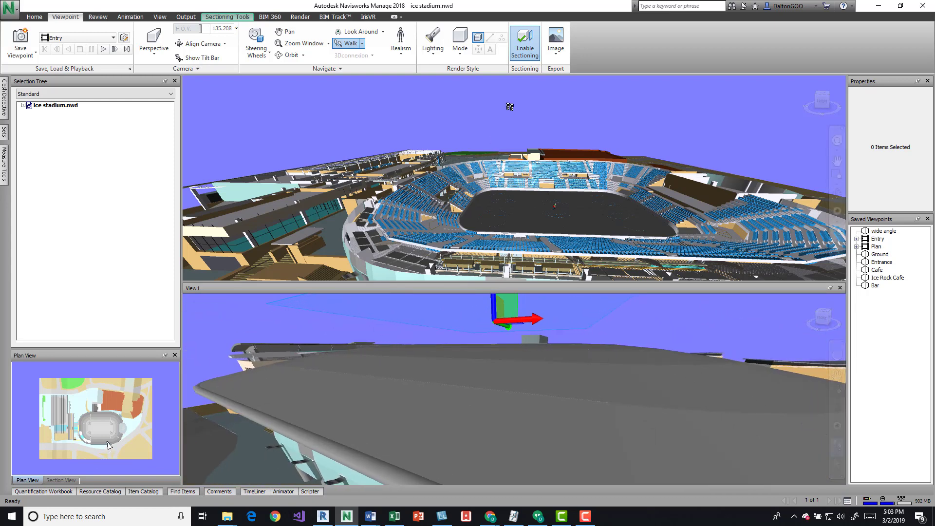
pyautogui.moveTo(525, 189); pyautogui.dragTo(524, 199)
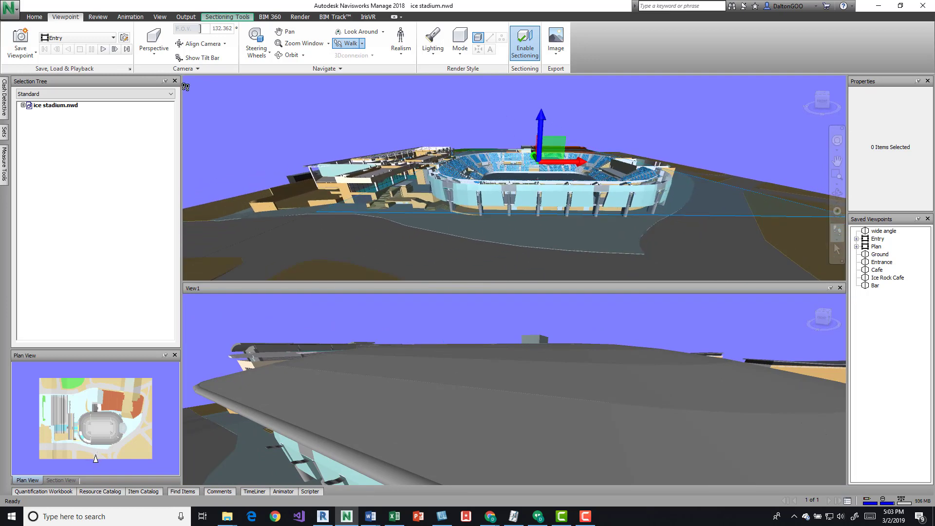
# In Sectioning Tools, make Plane 2 current and drag it vertically with the gizmo.
pyautogui.click(160, 17)
pyautogui.click(217, 19)
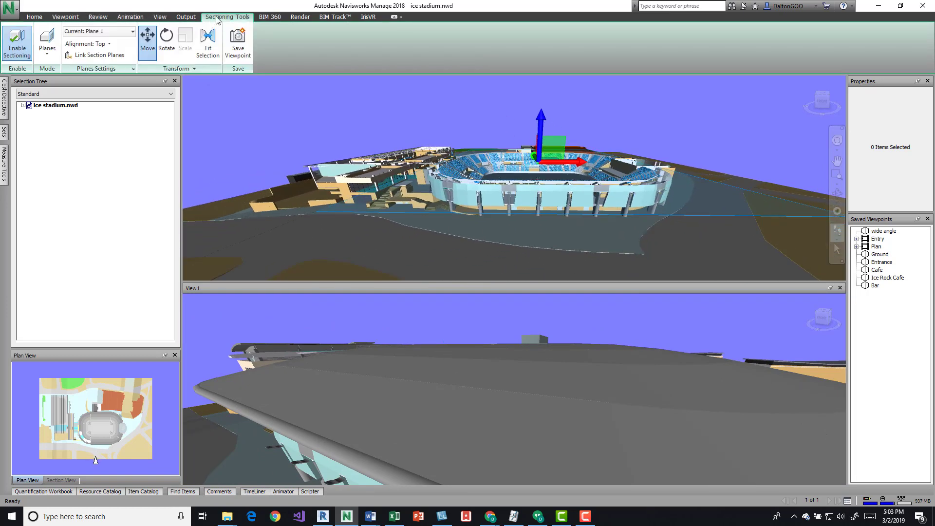
pyautogui.click(104, 32)
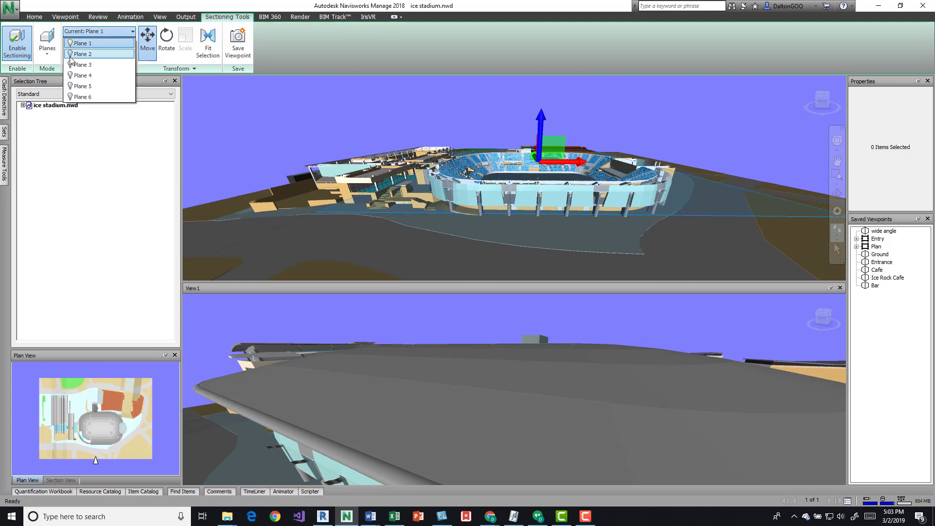
pyautogui.click(274, 147)
pyautogui.click(122, 31)
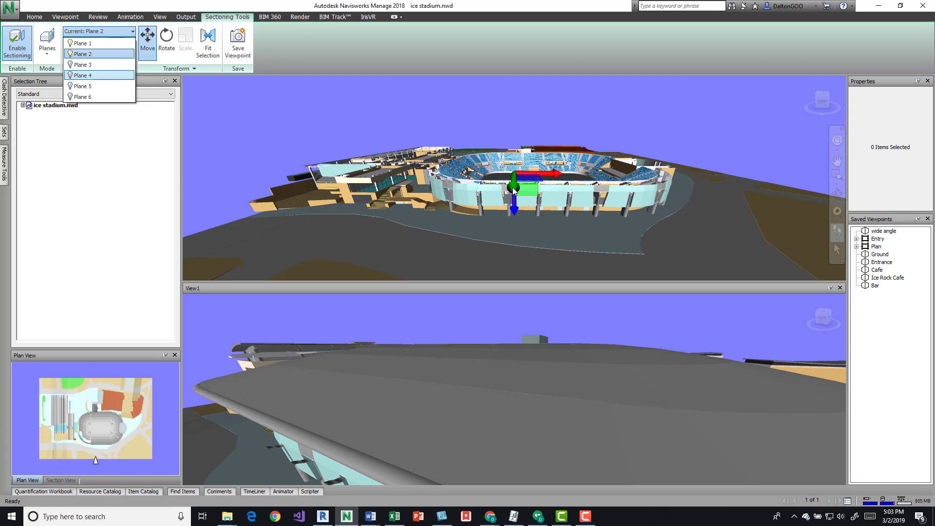
pyautogui.click(514, 190)
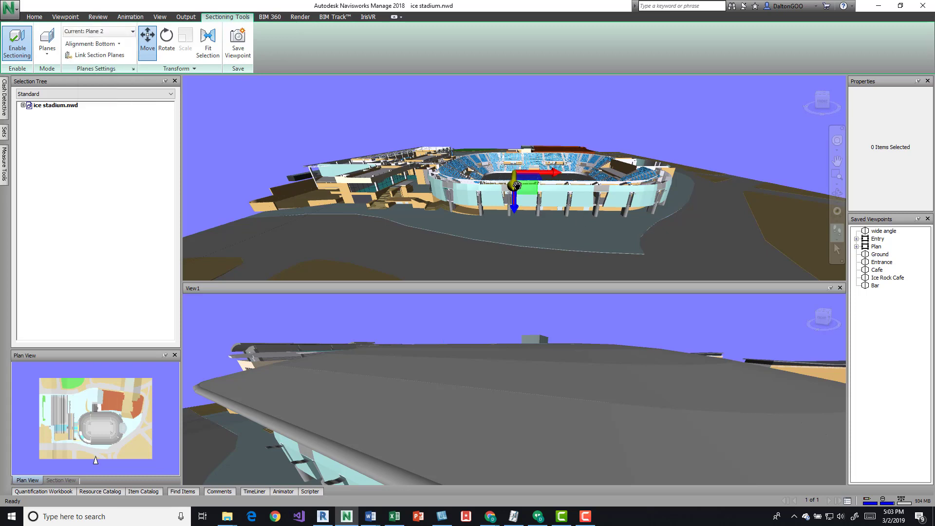
pyautogui.moveTo(517, 185); pyautogui.dragTo(515, 228)
# Orbit the upper view down onto the stadium and zoom View1 out to the whole building.
pyautogui.moveTo(516, 226)
pyautogui.keyDown('shift'); pyautogui.mouseDown(button='middle')
pyautogui.moveTo(919, 148)
pyautogui.moveTo(346, 257)
pyautogui.moveTo(347, 242)
pyautogui.moveTo(468, 178)
pyautogui.moveTo(359, 136)
pyautogui.moveTo(560, 277)
pyautogui.mouseUp(button='middle'); pyautogui.keyUp('shift')
pyautogui.keyDown('shift'); pyautogui.moveTo(488, 336); pyautogui.dragTo(633, 345, button='middle'); pyautogui.keyUp('shift')
pyautogui.scroll(-5, 469, 439)
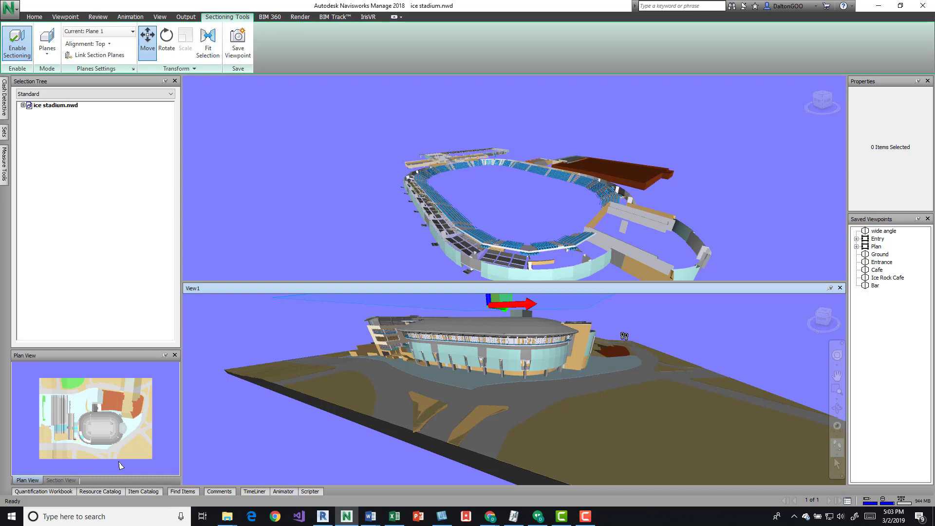
# Float View1 as a separate window, shift it right, then tear it off the upper-half dock.
pyautogui.moveTo(647, 289); pyautogui.dragTo(626, 174)
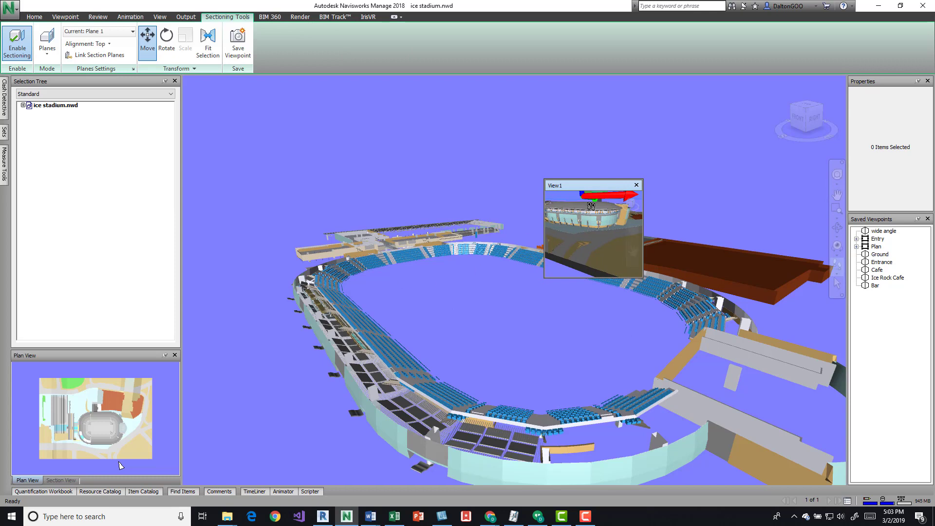
pyautogui.moveTo(581, 185); pyautogui.dragTo(515, 266)
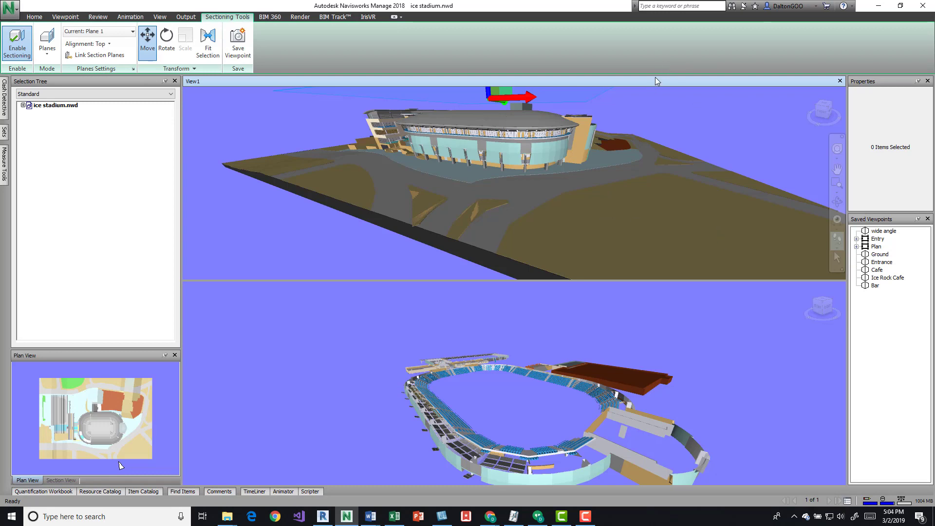
pyautogui.moveTo(655, 79); pyautogui.dragTo(471, 91)
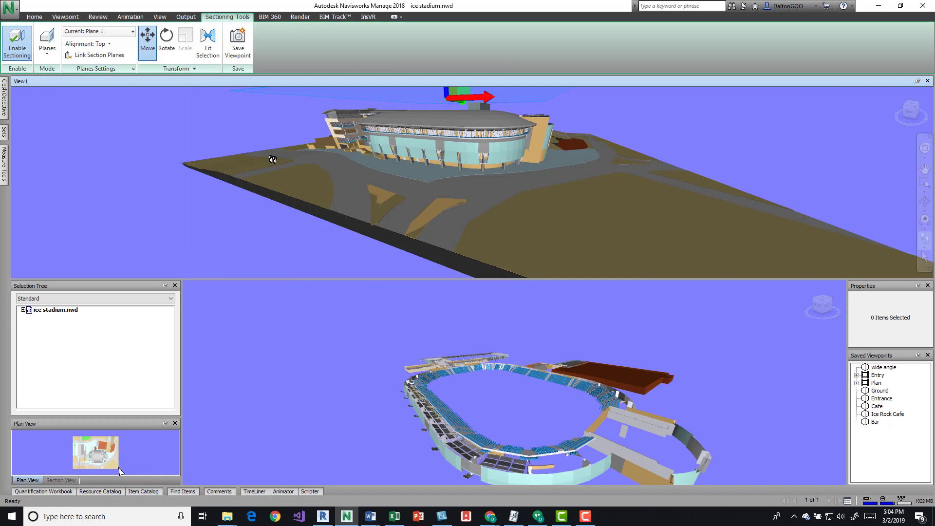
# Collapse View1 into an auto-hidden tab, slide it out, then pin it back docked.
pyautogui.click(917, 81)
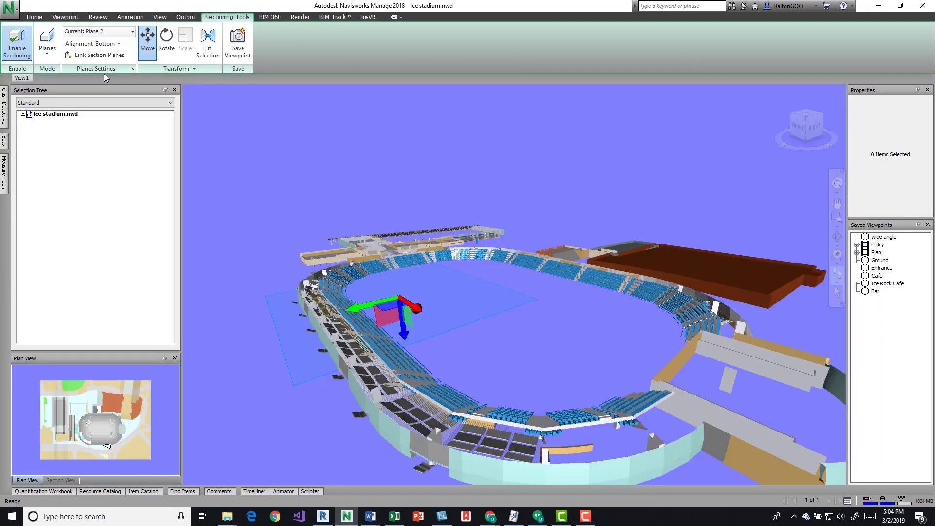
pyautogui.click(23, 78)
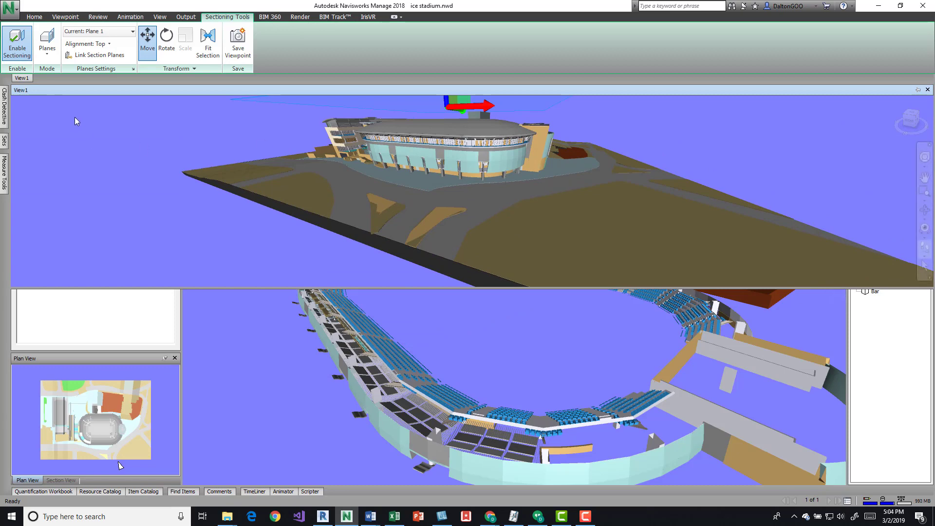
pyautogui.click(918, 90)
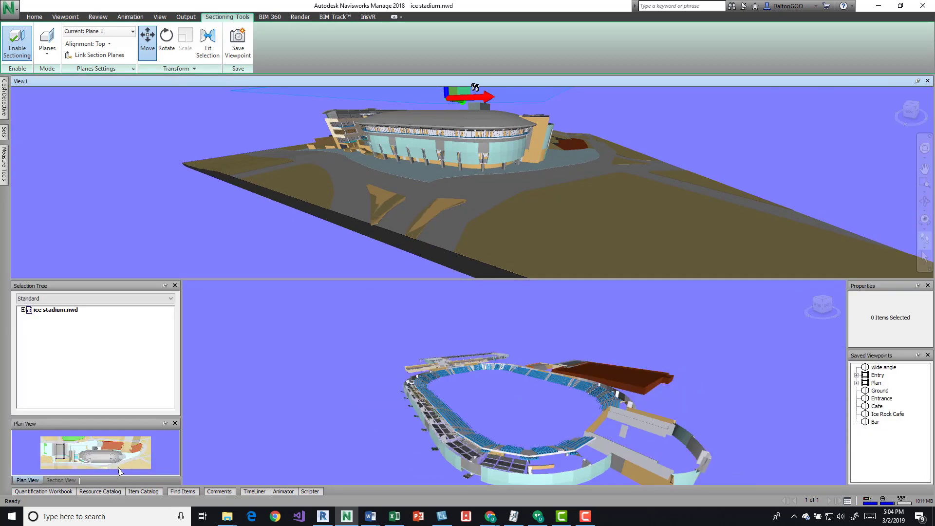
# Re-dock View1 full-width across the top, auto-hide it, and activate the slid-out View1.
pyautogui.moveTo(475, 80); pyautogui.dragTo(514, 264)
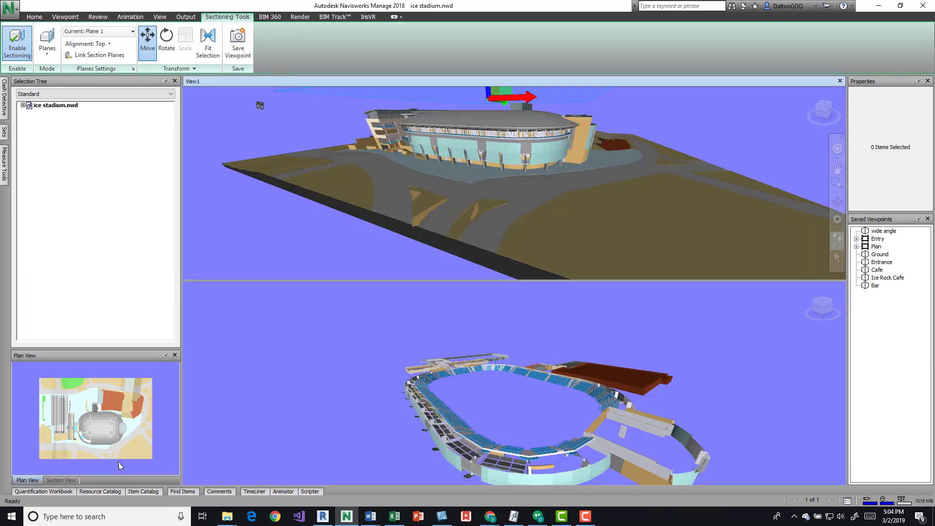
pyautogui.moveTo(402, 84); pyautogui.dragTo(464, 69)
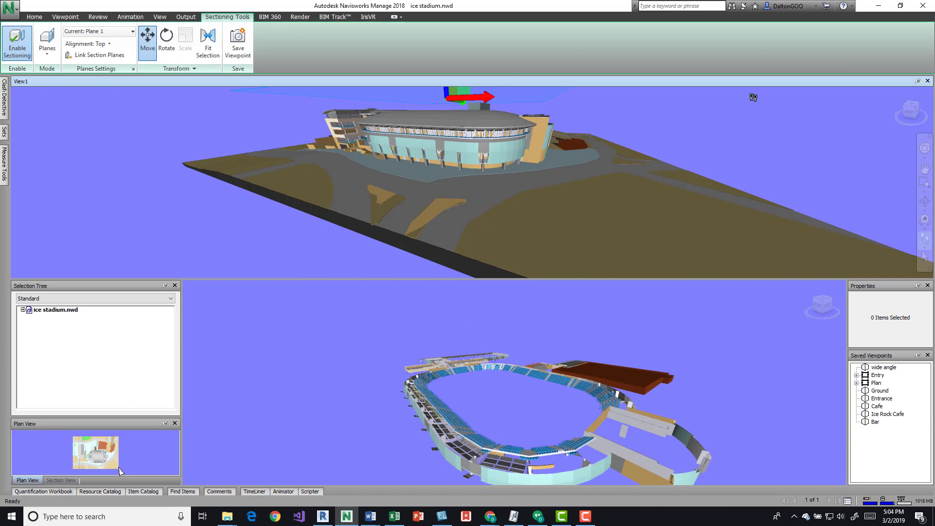
pyautogui.click(922, 81)
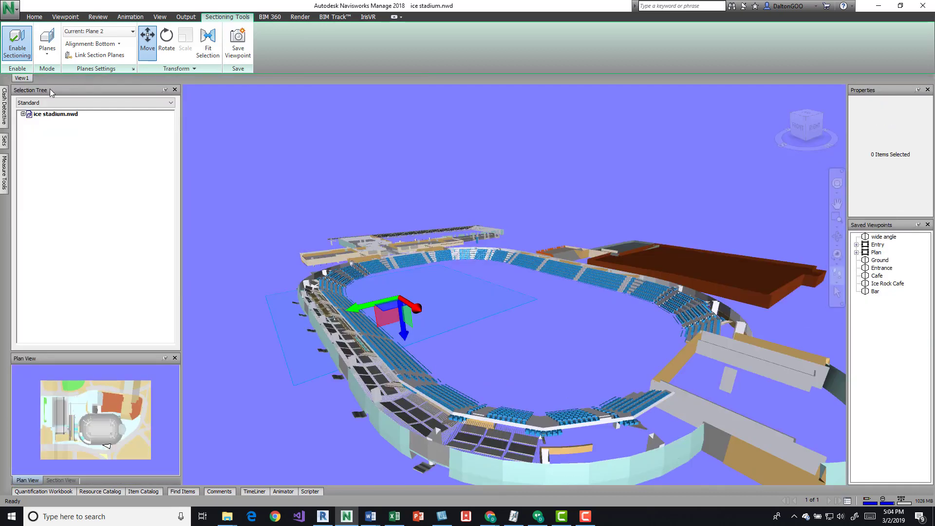
pyautogui.moveTo(26, 82)
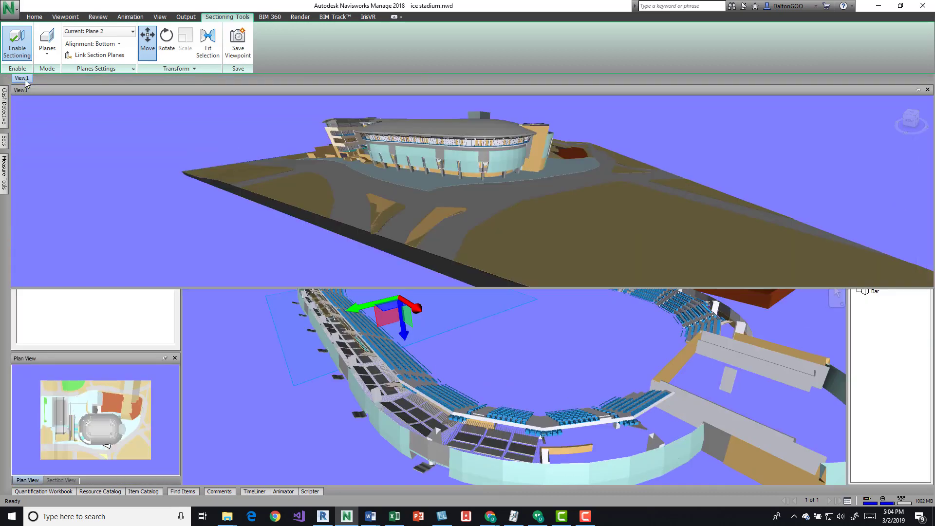
pyautogui.click(20, 85)
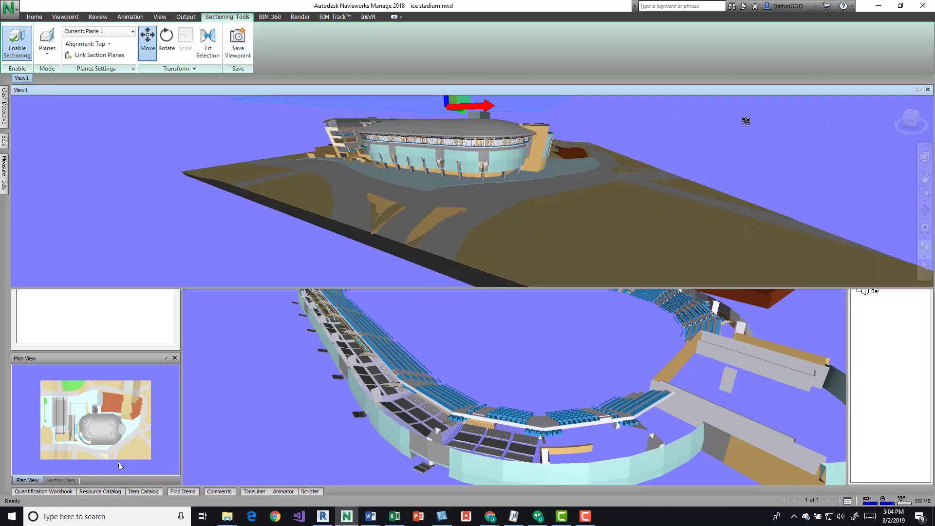
# Close the View1 panel so it slides back into its tab.
pyautogui.click(927, 90)
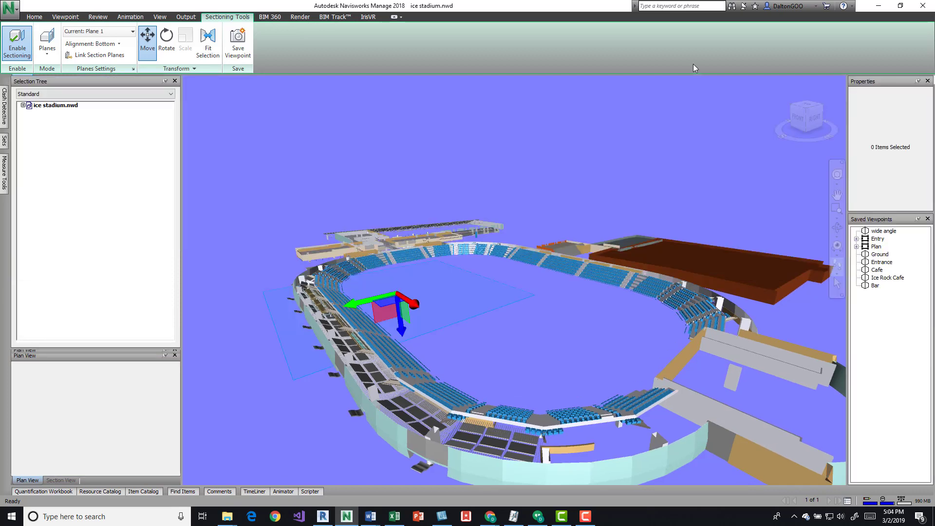